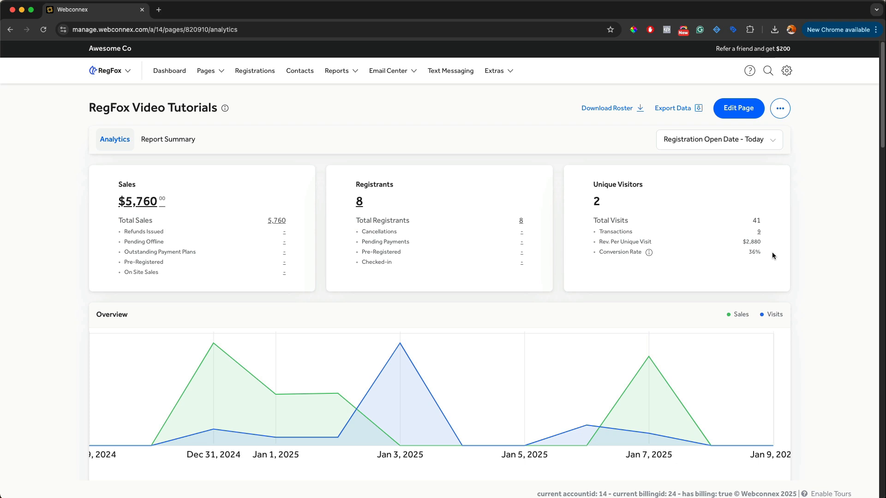
Try the Custom date range for the page analytics, and restore Registration Open Date - Today.
click(735, 141)
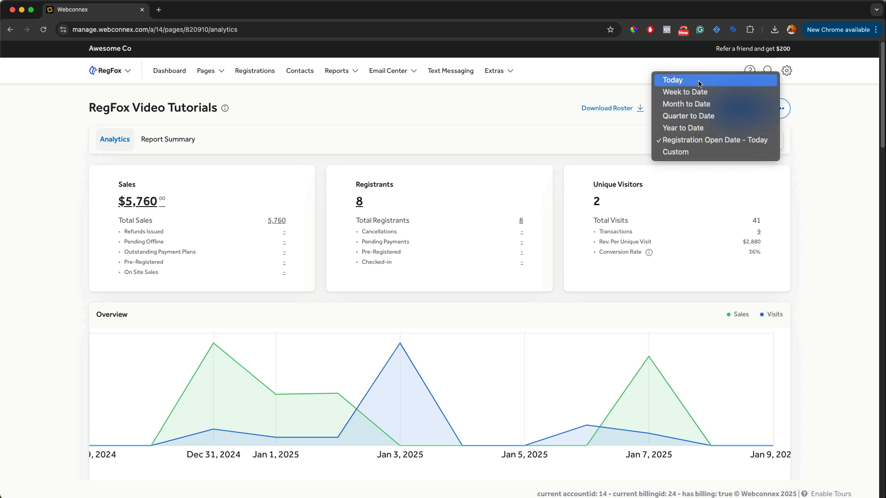
click(710, 153)
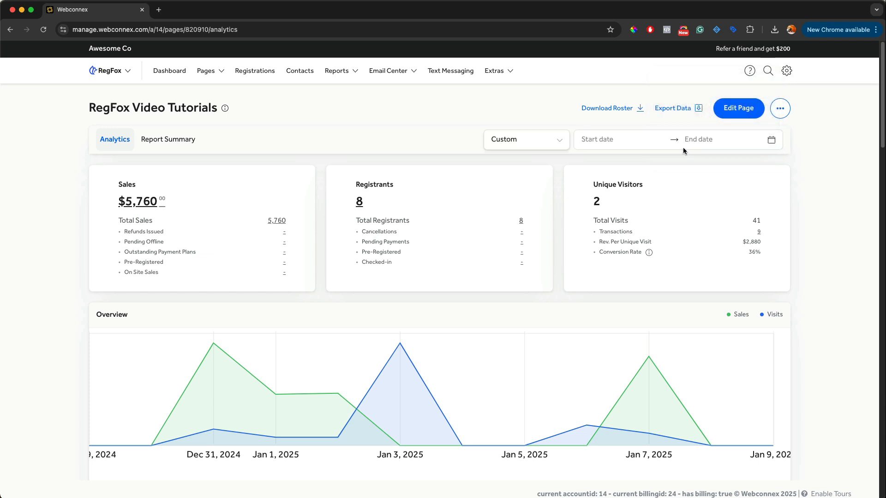
click(561, 139)
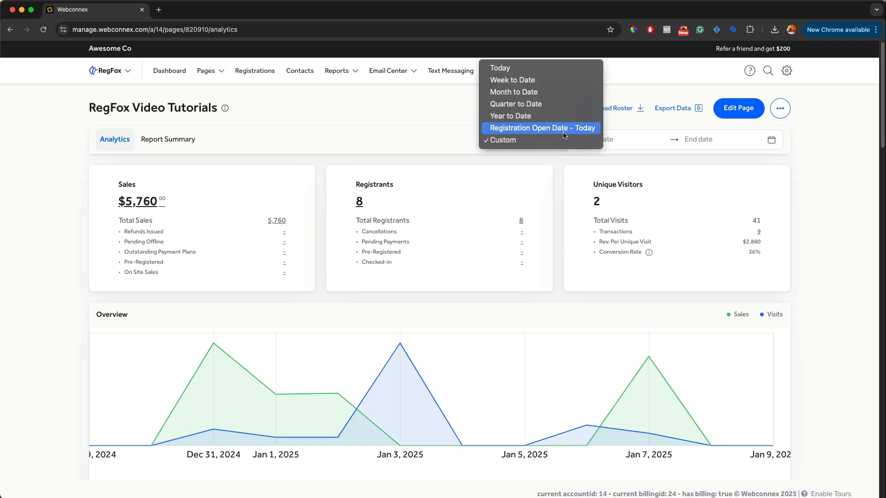
click(564, 129)
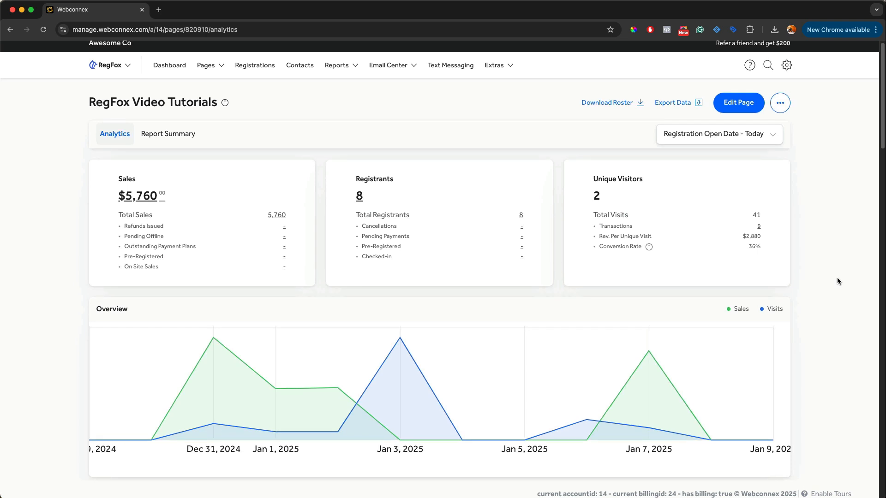
Examine the Overview graph, the Order Insights and the Registration Options breakdown, including that chart's CSV download choices.
scroll(838, 281, down, 5)
scroll(838, 281, down, 2)
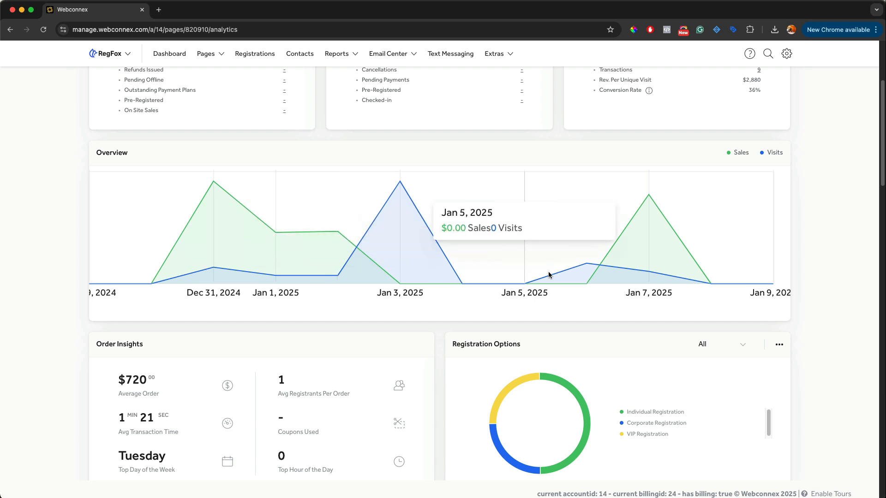
scroll(865, 227, down, 3)
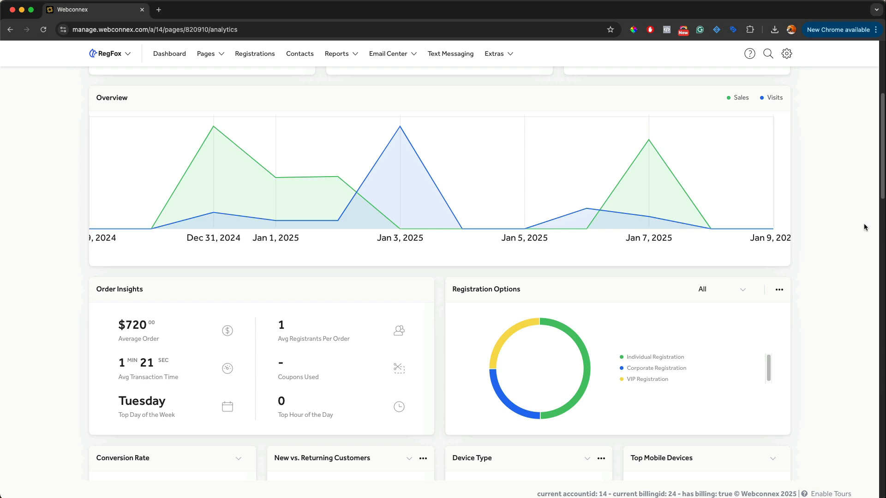
scroll(864, 227, down, 5)
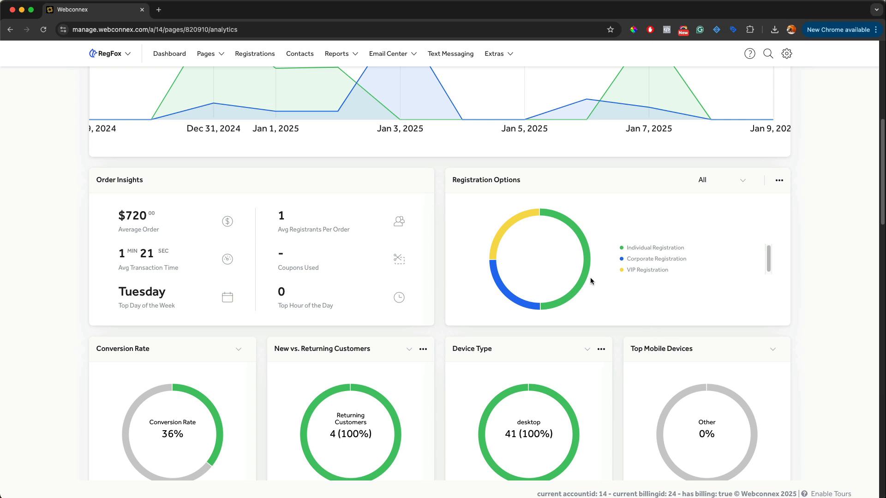
mouse_move(587, 278)
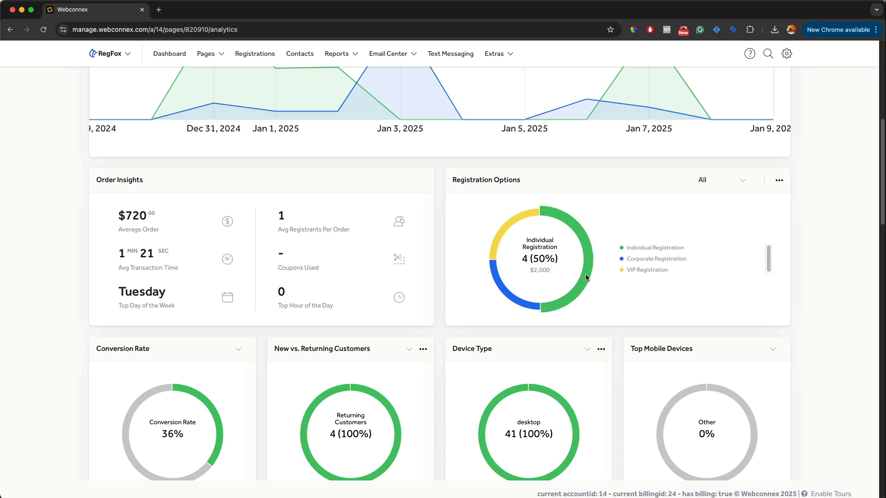
mouse_move(497, 243)
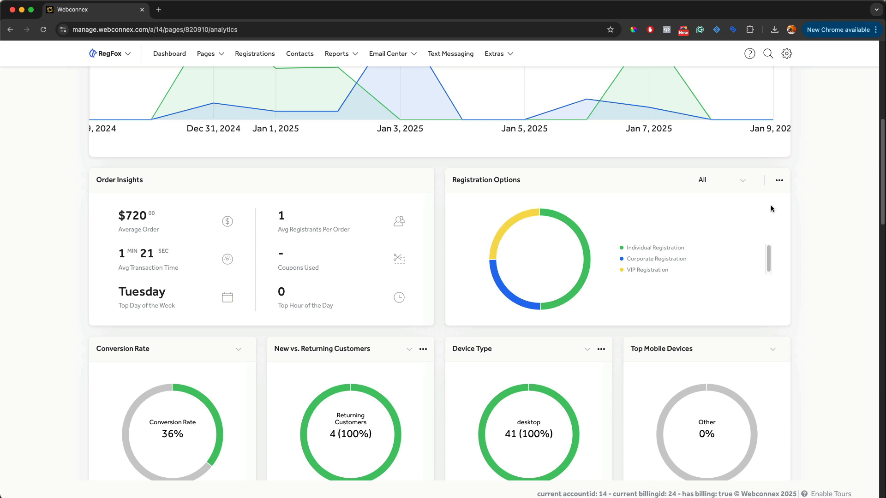
click(780, 182)
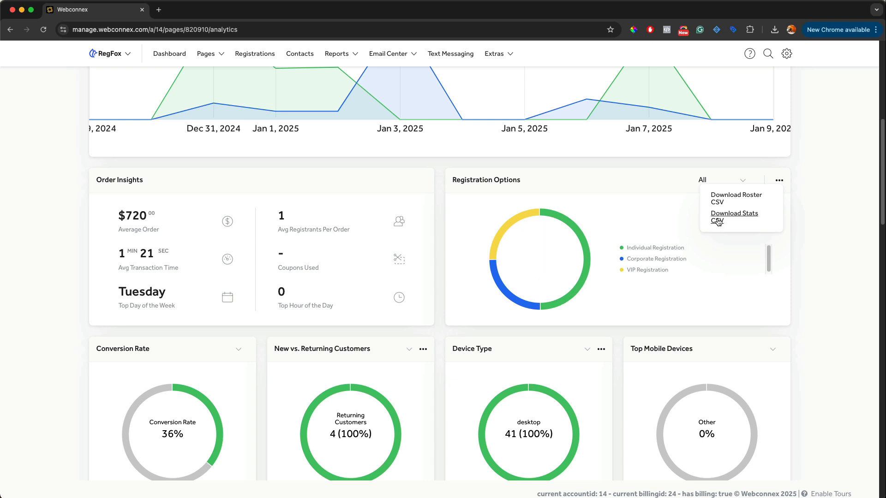
click(820, 275)
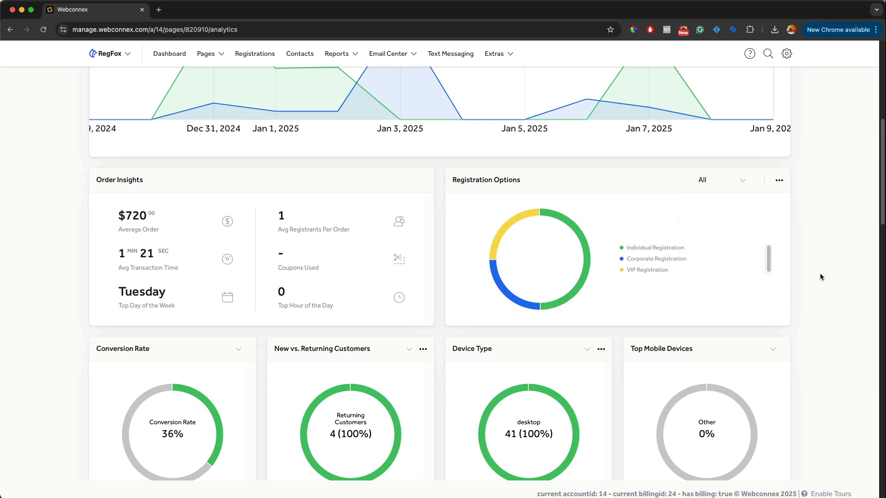
Examine the customer, device, referral and Meal Choices charts, and check the CSV download choices for Sessions 1pm.
scroll(820, 275, down, 5)
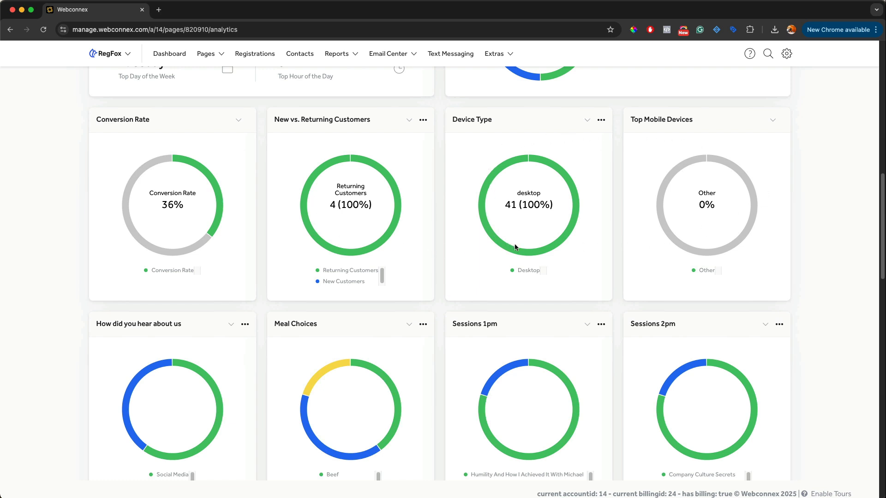
scroll(838, 247, down, 5)
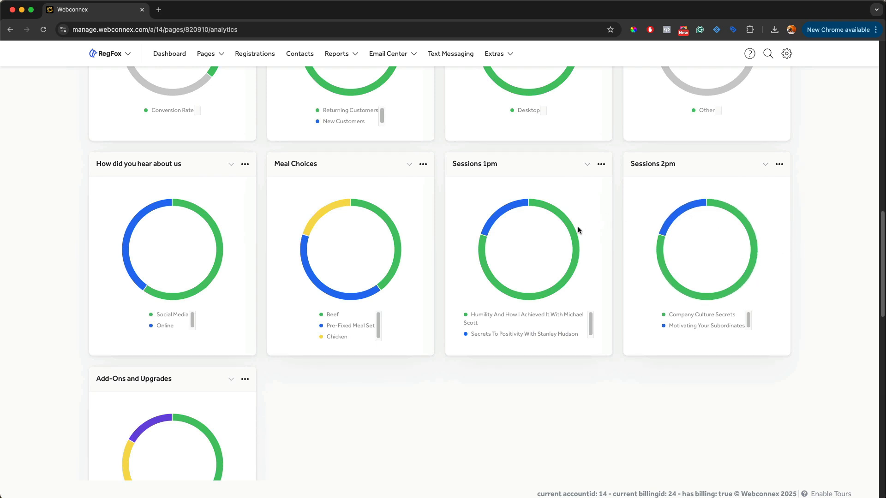
mouse_move(505, 214)
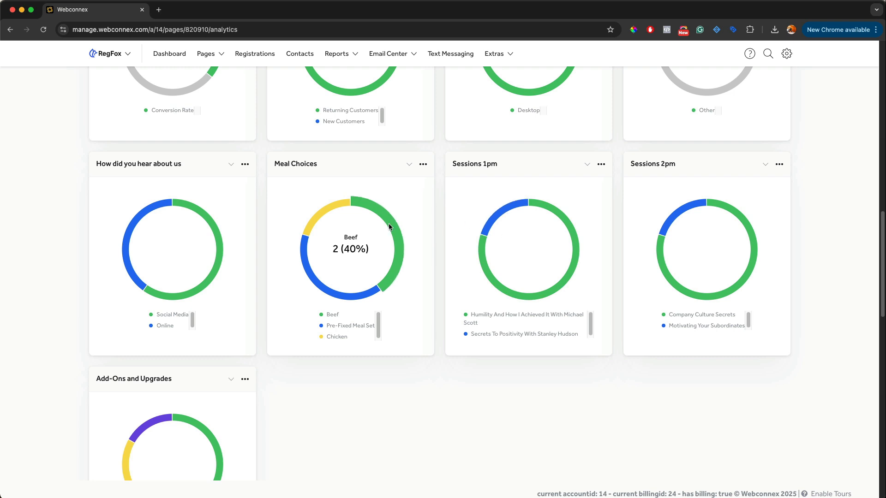
mouse_move(339, 301)
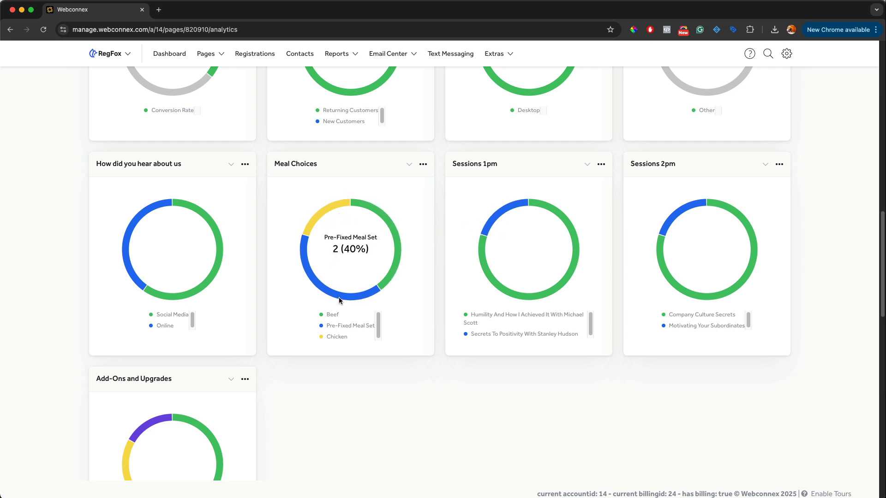
mouse_move(215, 275)
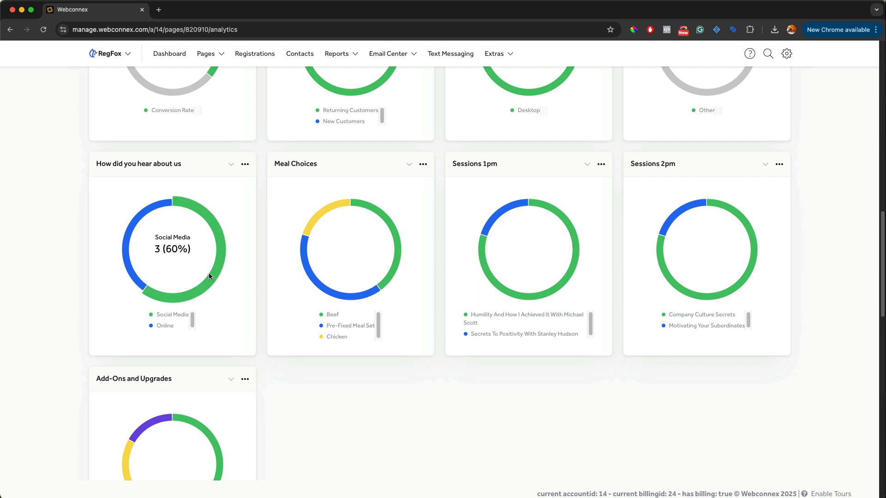
click(600, 166)
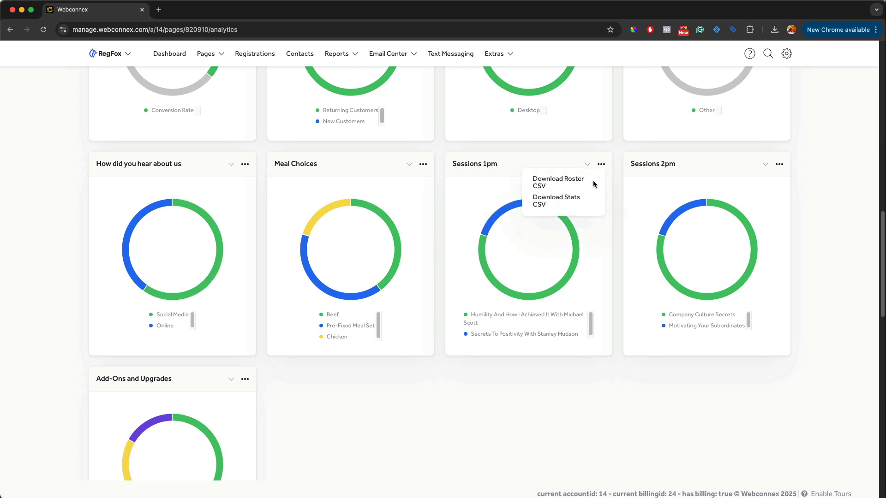
click(826, 279)
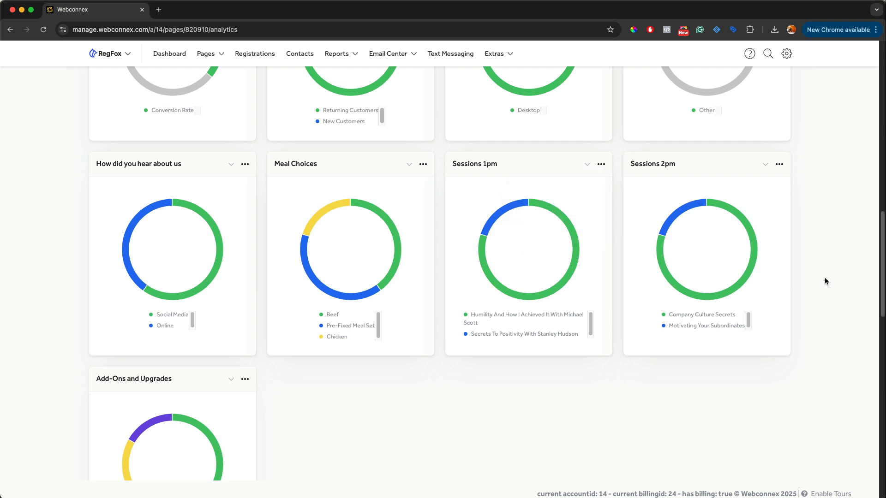
Examine the add-ons, on-site sales and coupon charts and the Map of Visitors and Orders with its traffic sources.
scroll(826, 281, down, 1)
scroll(825, 281, down, 8)
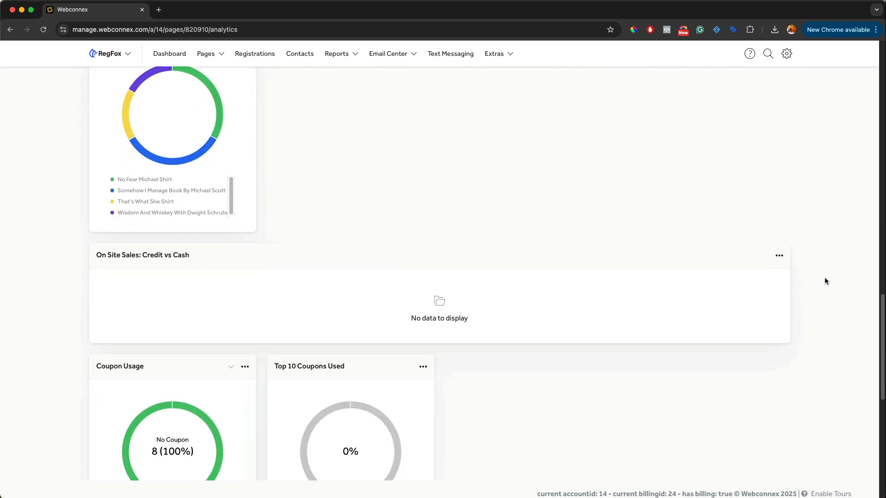
scroll(825, 280, down, 2)
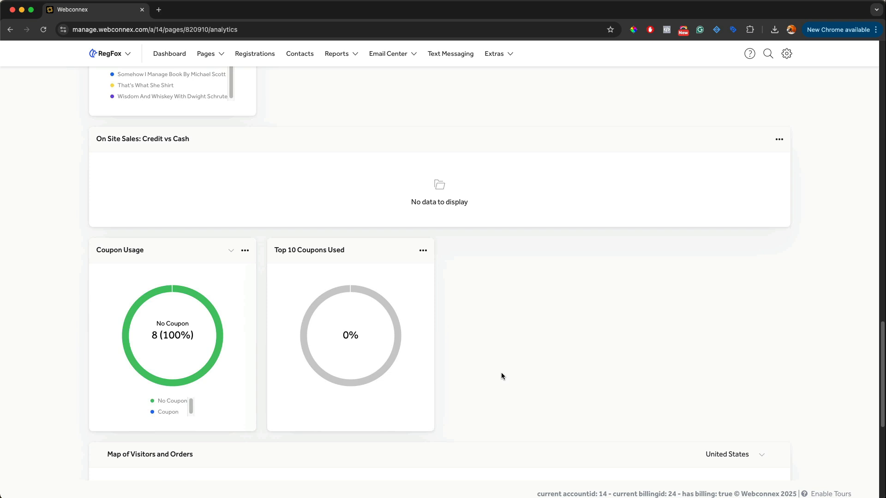
scroll(502, 376, down, 4)
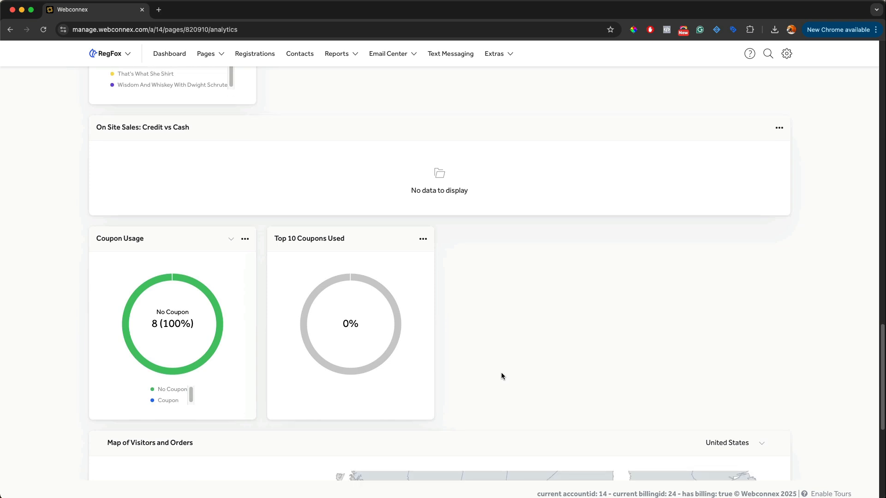
scroll(502, 376, down, 6)
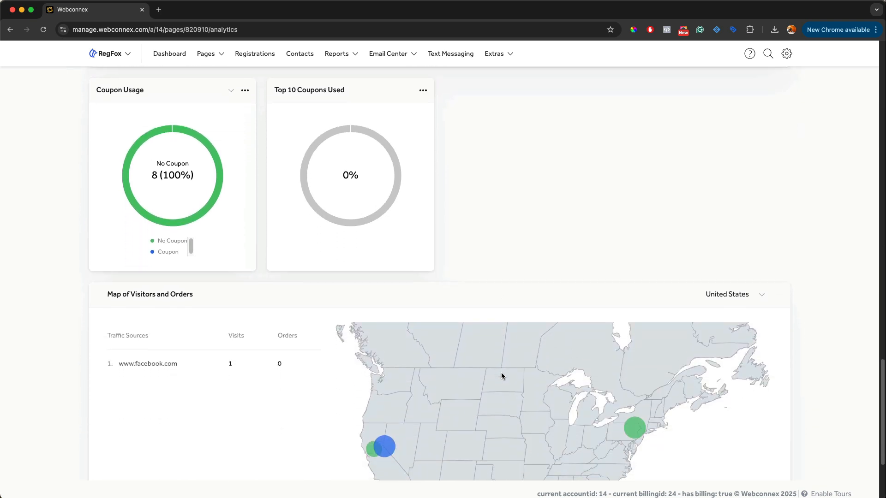
scroll(502, 376, down, 2)
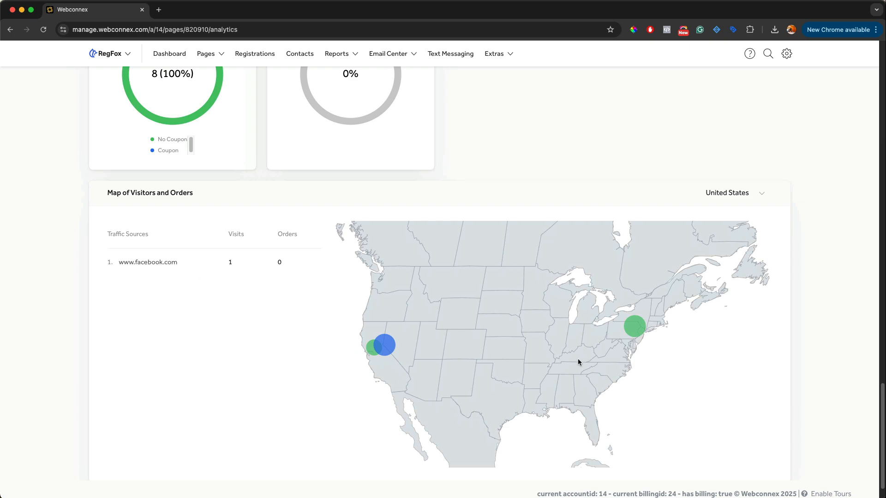
Open the Report Summary and examine its Overall Statistics and Registration Options tables.
scroll(816, 335, up, 20)
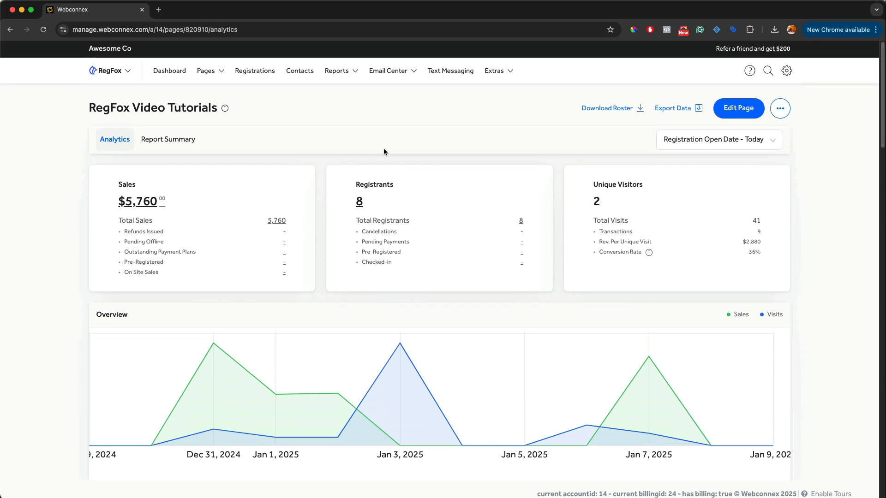
click(149, 147)
scroll(109, 249, down, 2)
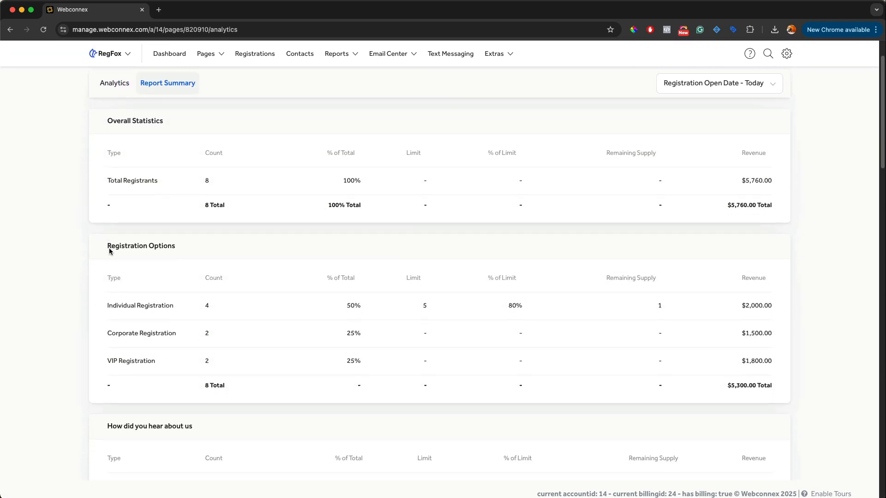
scroll(109, 251, down, 2)
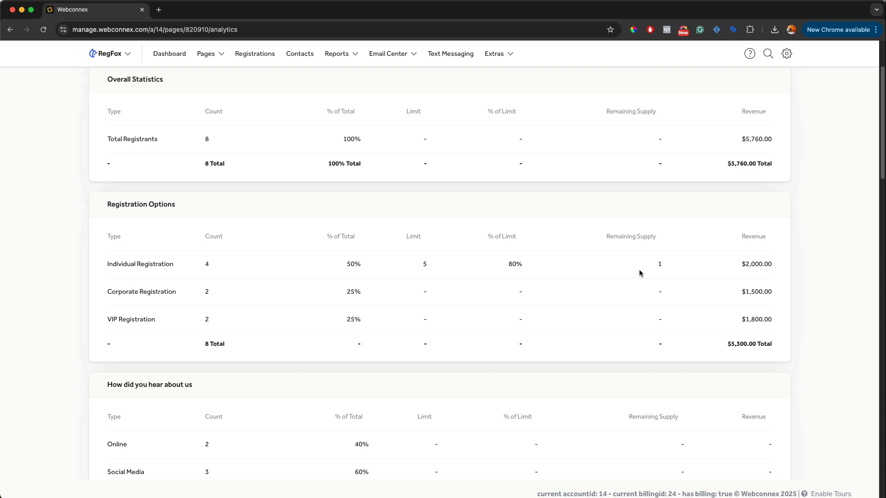
scroll(639, 273, down, 5)
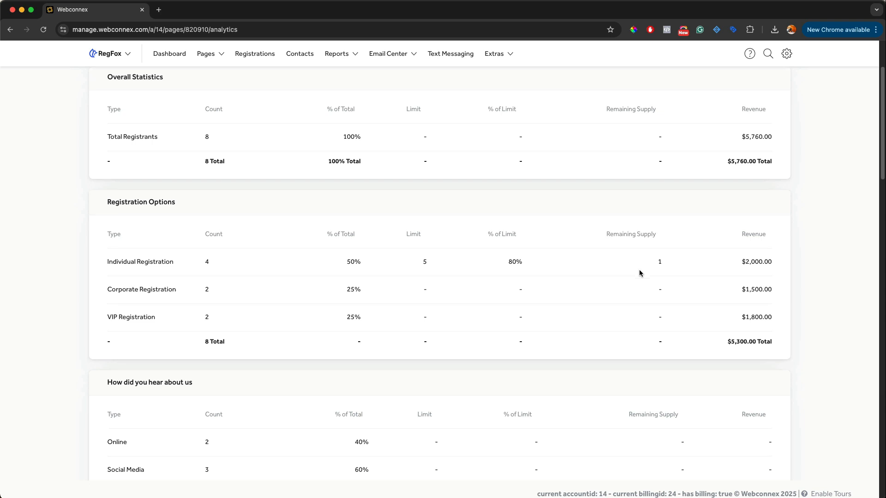
scroll(639, 273, down, 2)
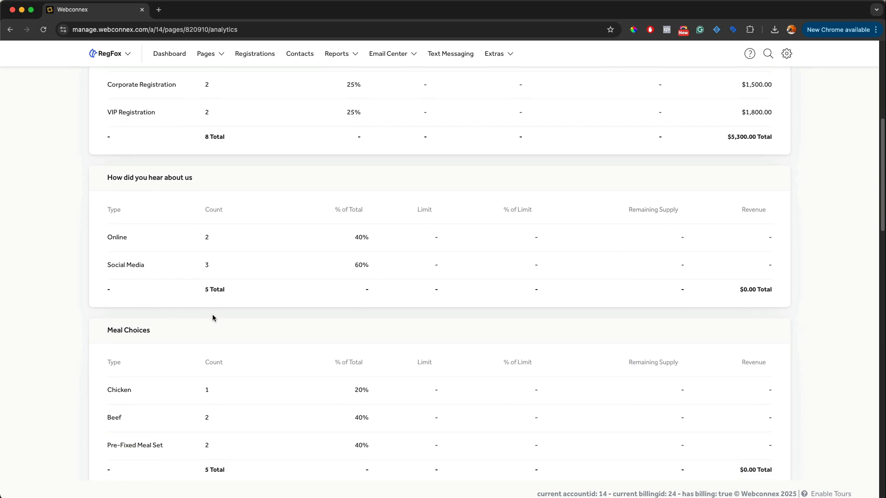
Examine the summary tables from How did you hear about us through Coupon Usage, and return to the Analytics view.
scroll(323, 323, down, 1)
scroll(545, 319, down, 2)
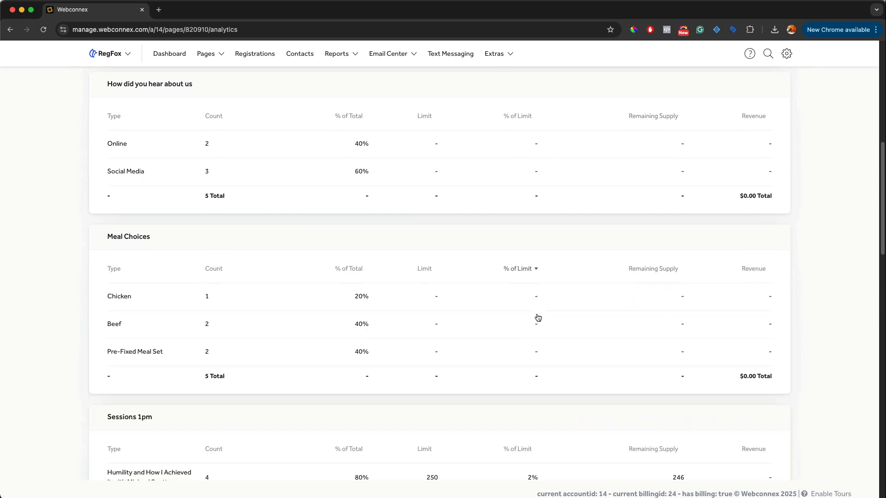
scroll(158, 269, down, 1)
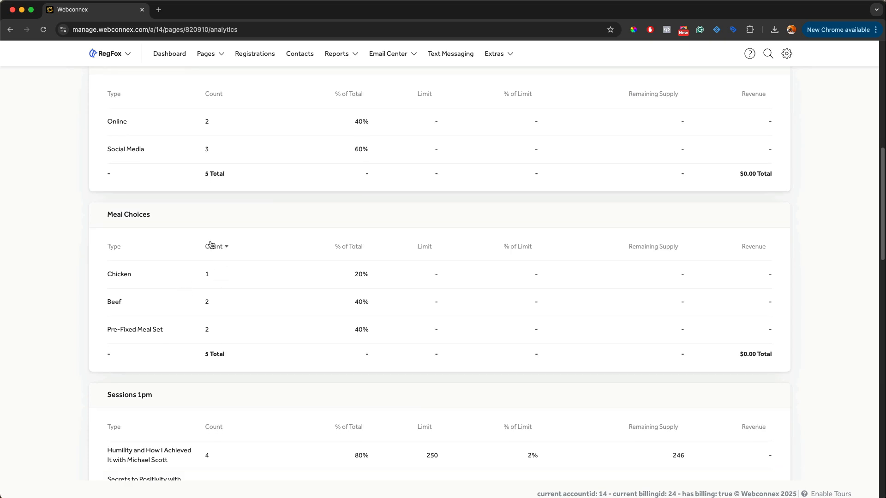
scroll(123, 346, down, 8)
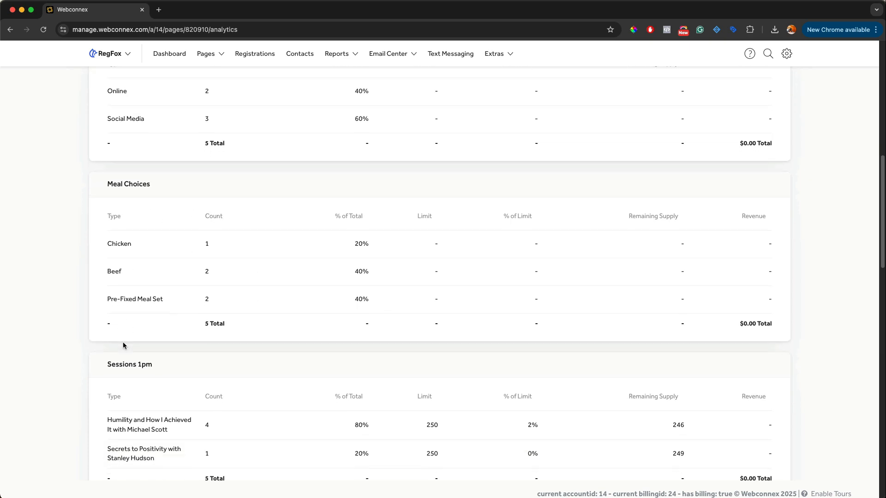
scroll(123, 345, down, 11)
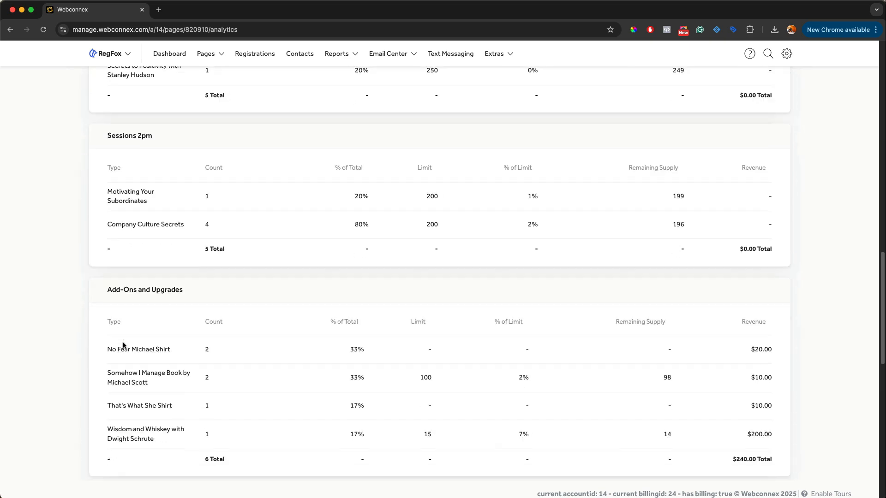
scroll(122, 345, down, 5)
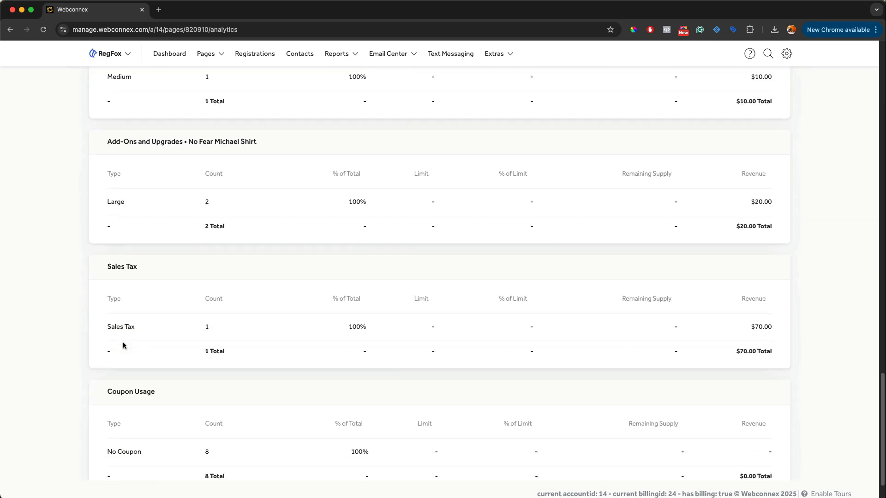
scroll(122, 345, up, 20)
scroll(122, 345, up, 1)
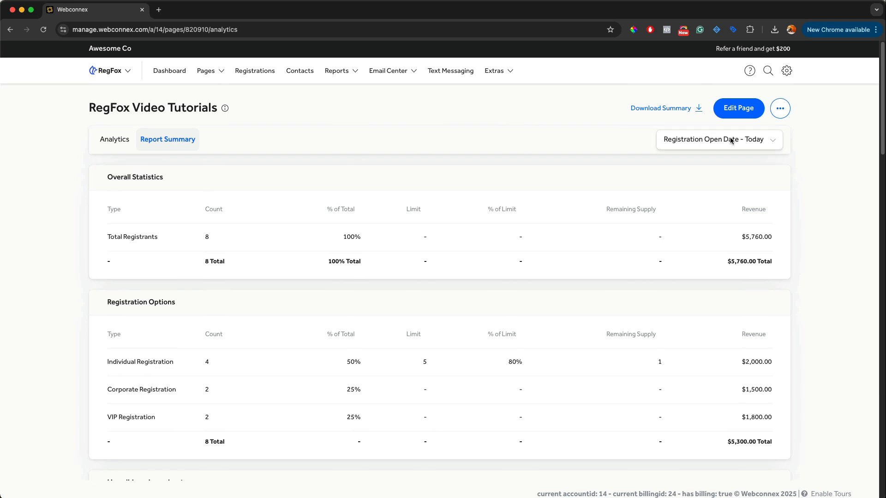
click(130, 141)
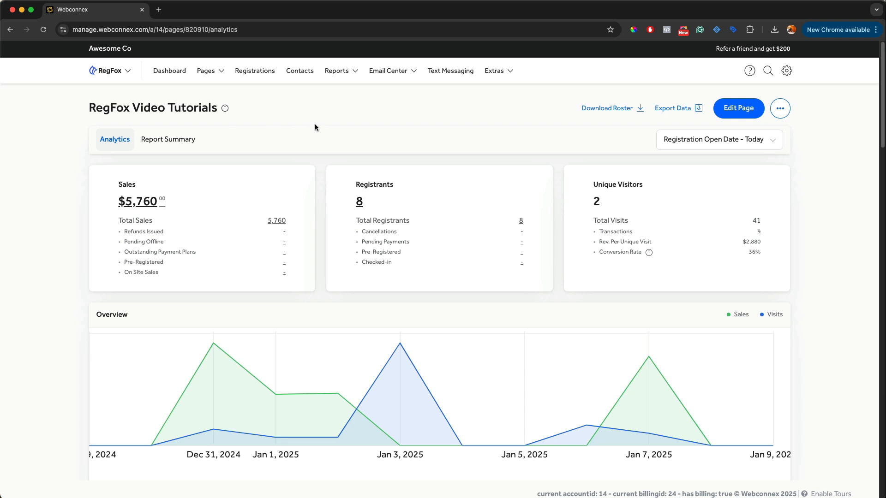
Download the RegFox Video Tutorials page's roster, view the resulting spreadsheet and close it.
click(593, 110)
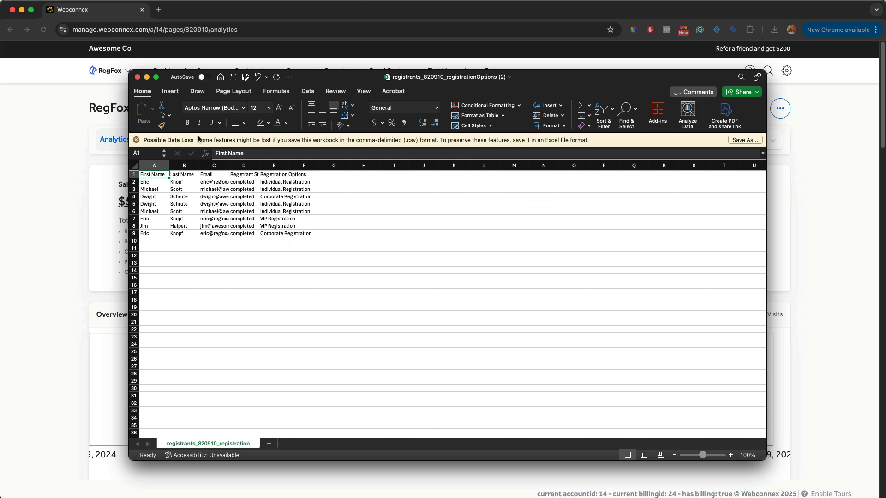
click(137, 77)
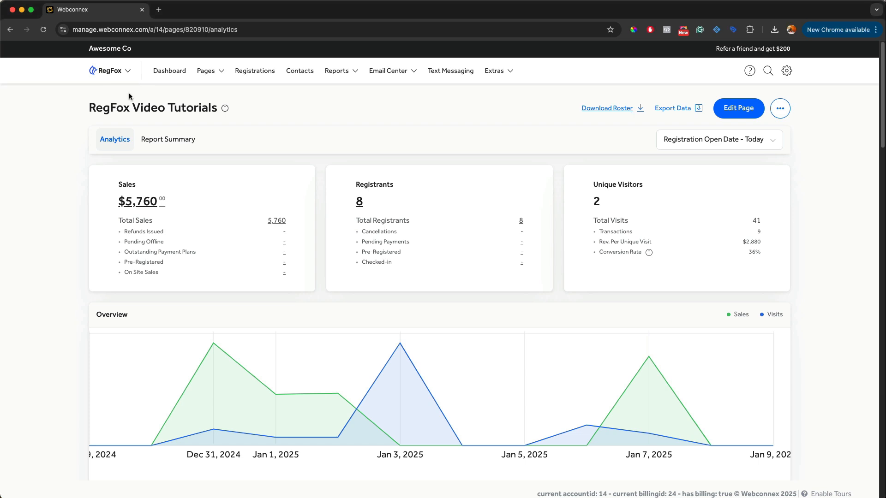
Open the Registrations list, look through all entries and check the choices for filtering by page.
click(255, 74)
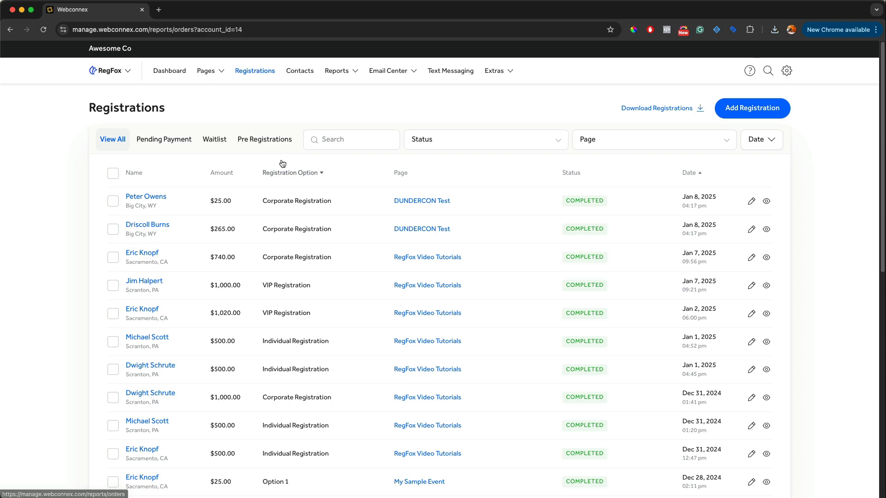
scroll(281, 162, down, 7)
scroll(281, 162, up, 7)
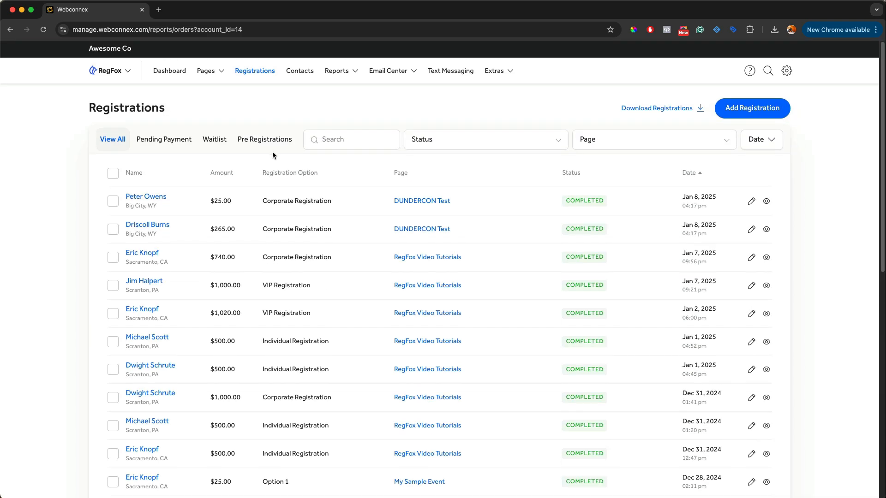
click(611, 143)
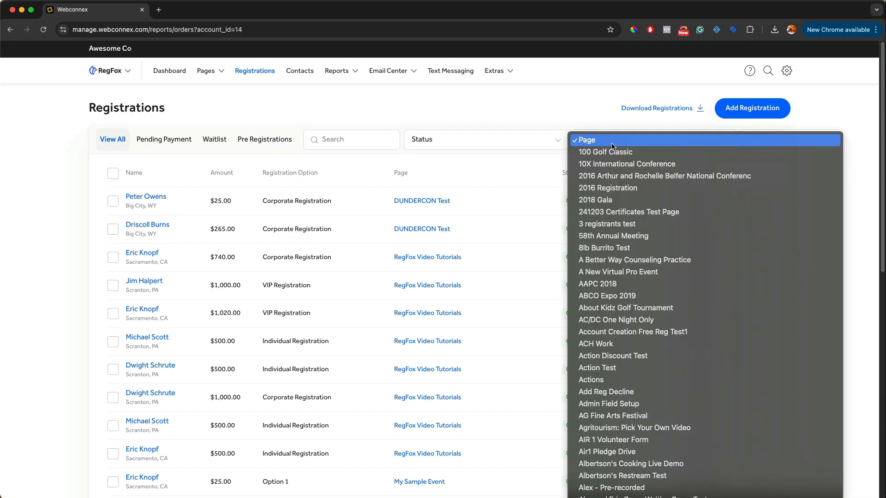
click(611, 145)
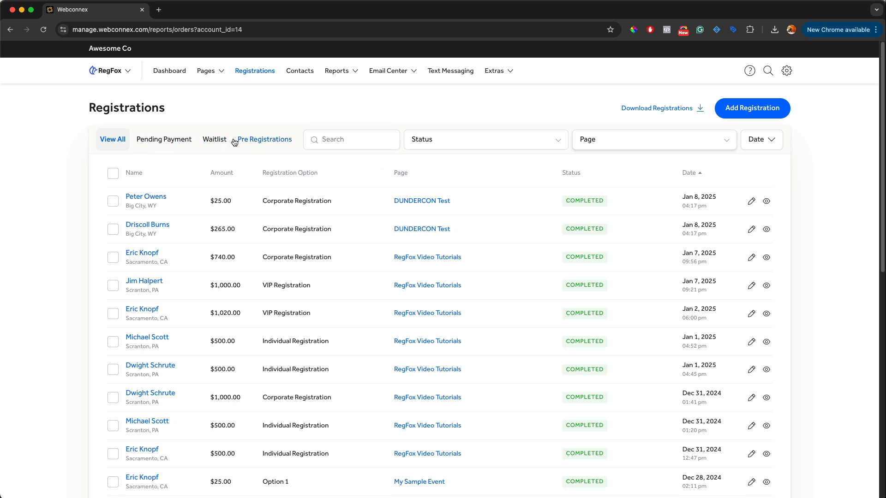
Open the RegFox Video Tutorials page's registrants from the overview of all pages.
click(207, 71)
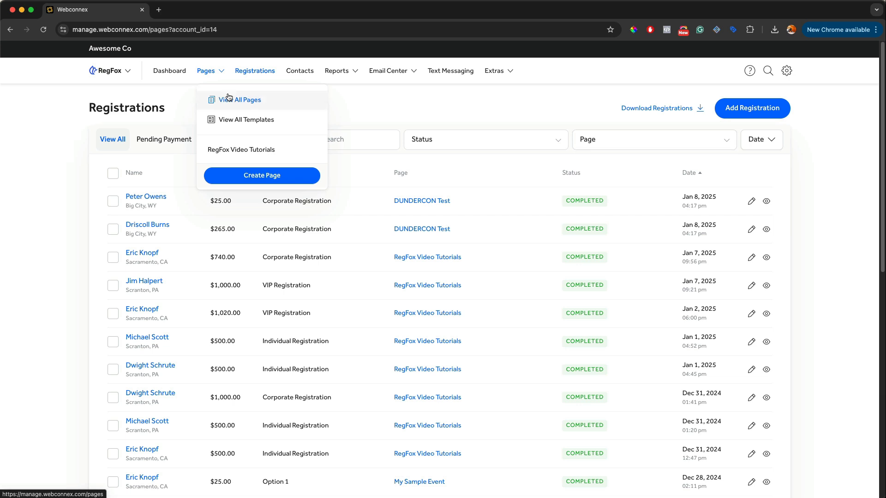
click(228, 99)
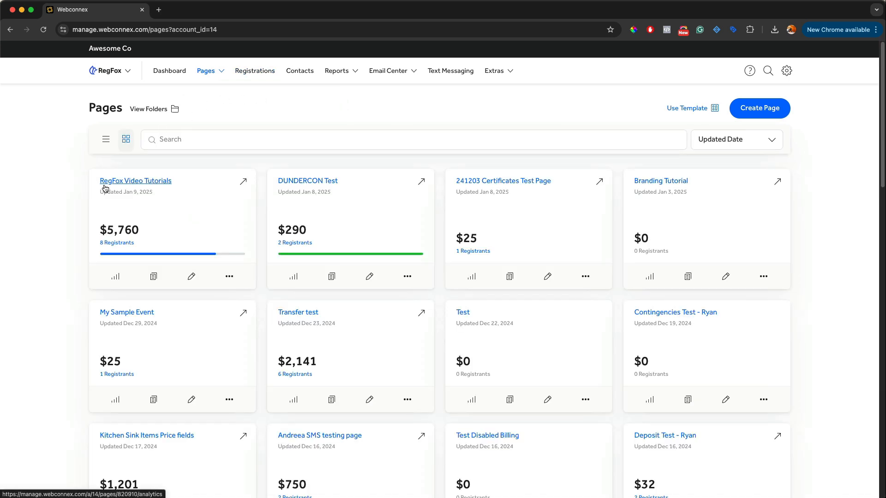
click(121, 243)
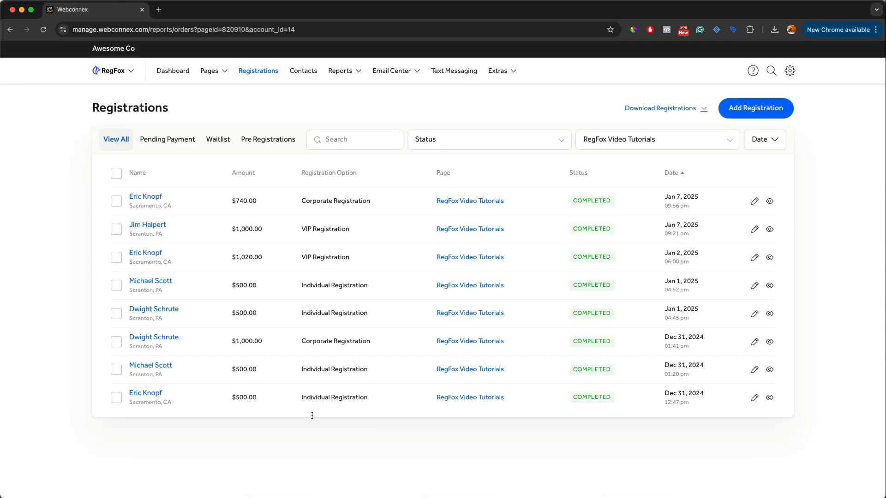
Download the filtered RegFox Video Tutorials registrations, examine the spreadsheet's order, billing and payment columns, and close it.
click(669, 111)
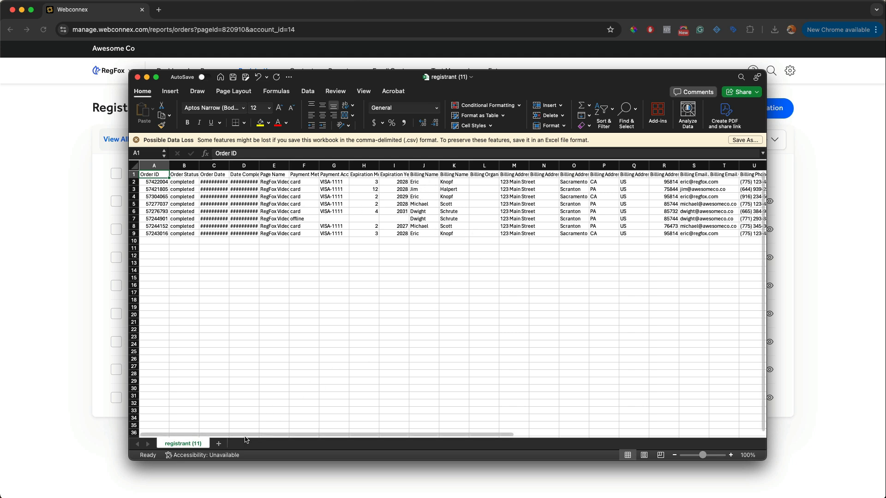
drag(248, 435, 590, 437)
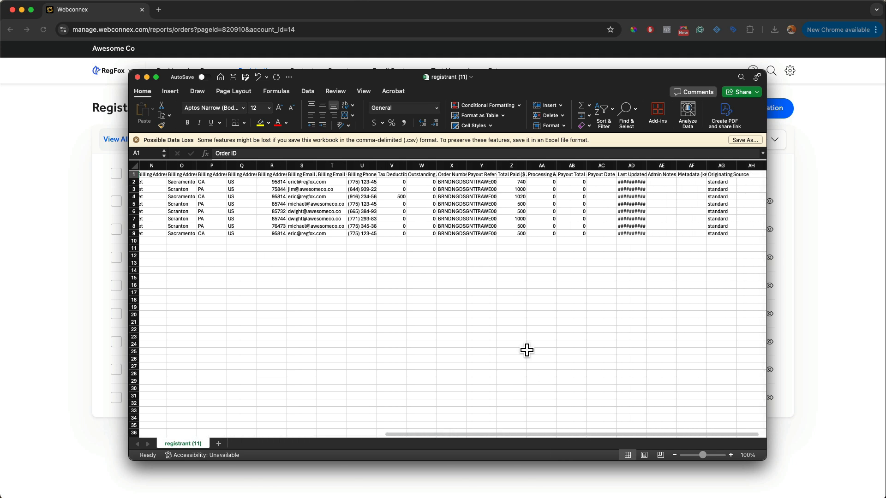
click(138, 77)
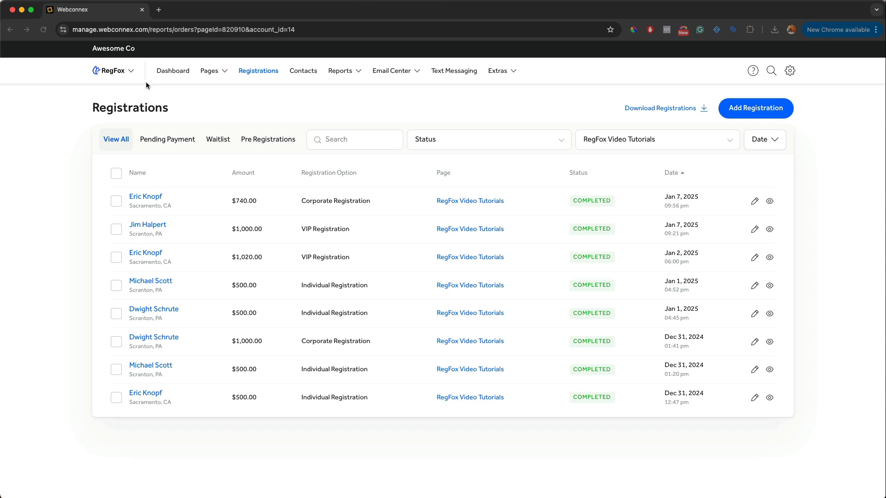
Open the Exporter and examine the available kinds of export report, from Registrant Data to the last one.
click(345, 72)
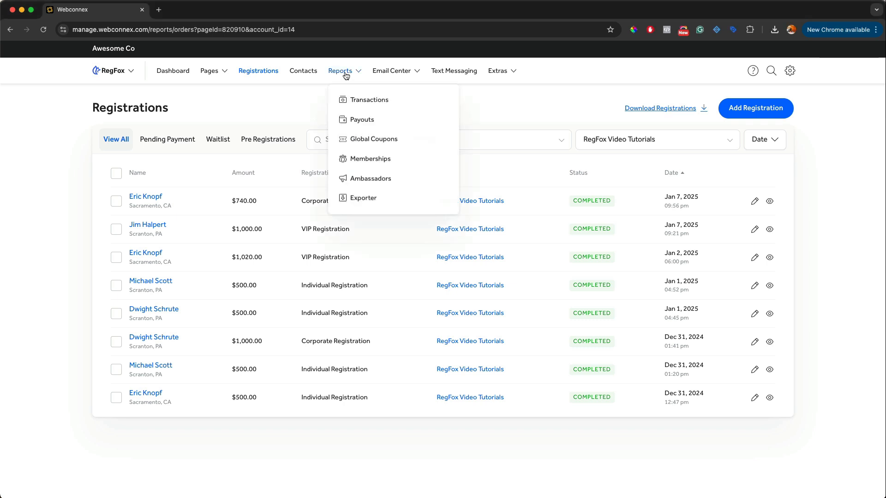
click(364, 198)
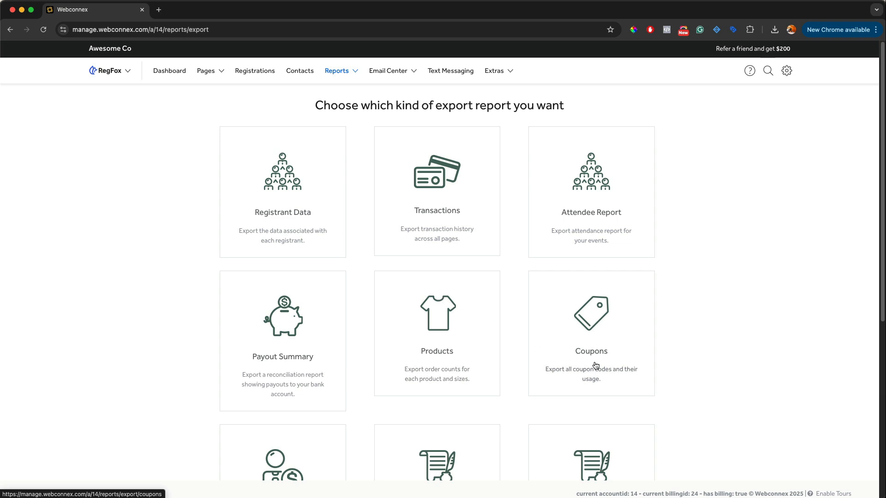
scroll(685, 359, down, 1)
scroll(685, 358, down, 2)
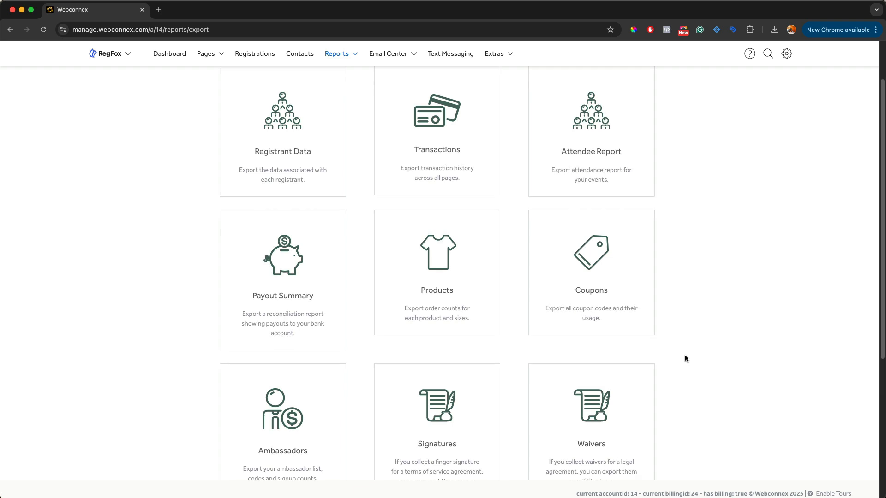
scroll(685, 358, down, 5)
scroll(686, 358, down, 1)
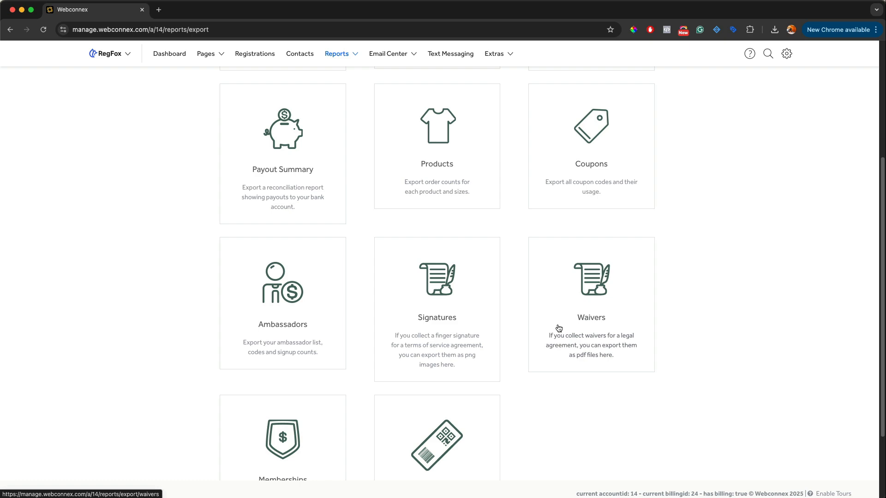
scroll(558, 328, down, 1)
scroll(558, 328, up, 5)
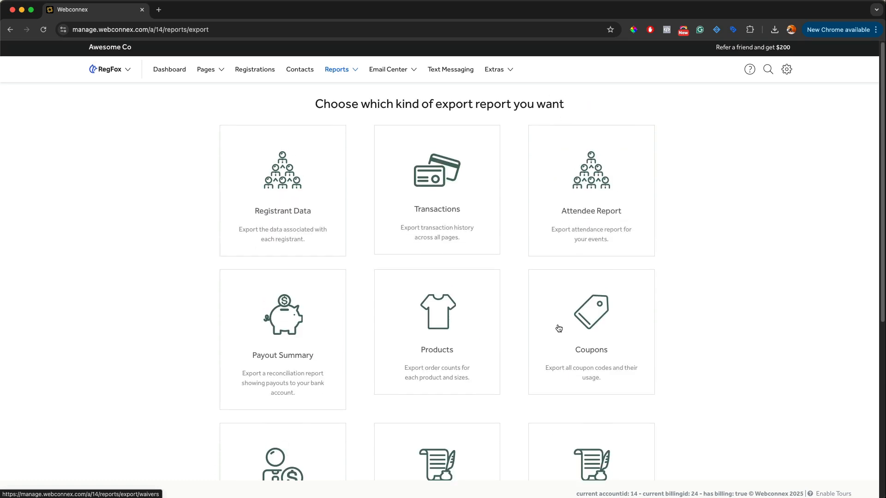
Start a Registrant Data export, search the pages for "video" and select RegFox Video Tutorials.
click(282, 187)
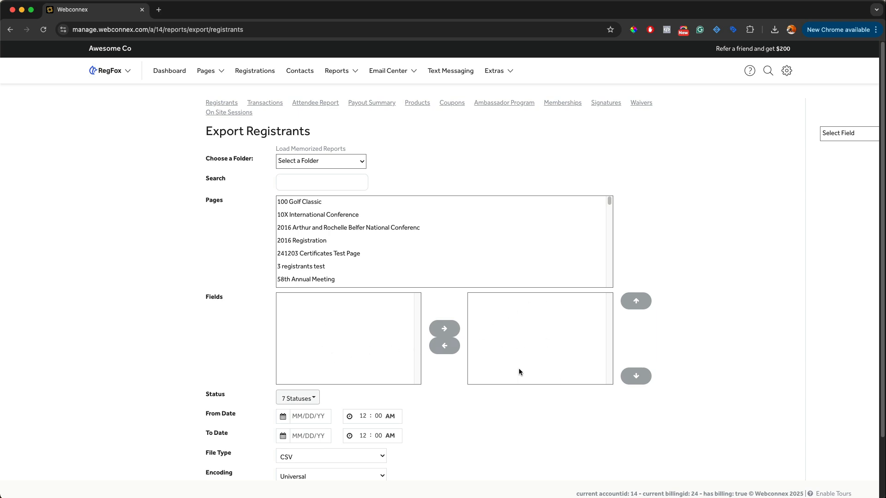
click(327, 183)
text(video)
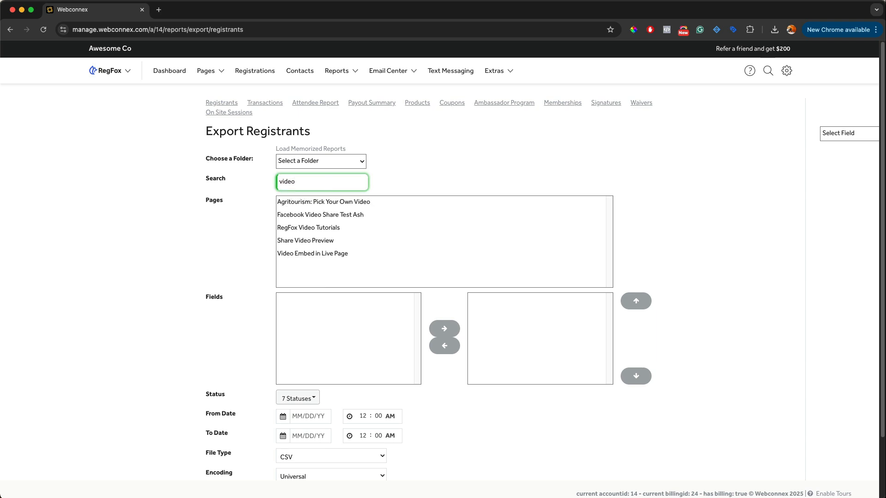
click(332, 228)
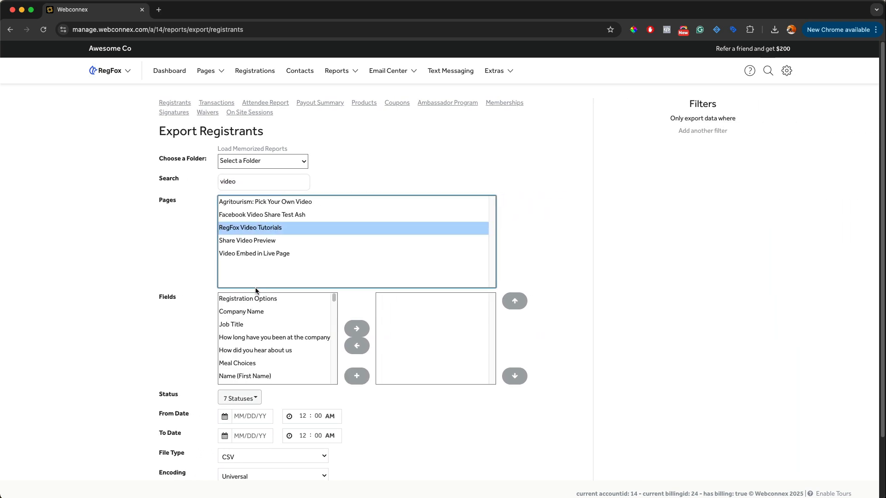
Add Registration Options through Meal Choices, Name (First Name), Name (Last Name), Email and Phone Number to the fields being exported.
mouse_move(334, 298)
mouse_down()
mouse_move(330, 383)
mouse_move(335, 299)
mouse_up()
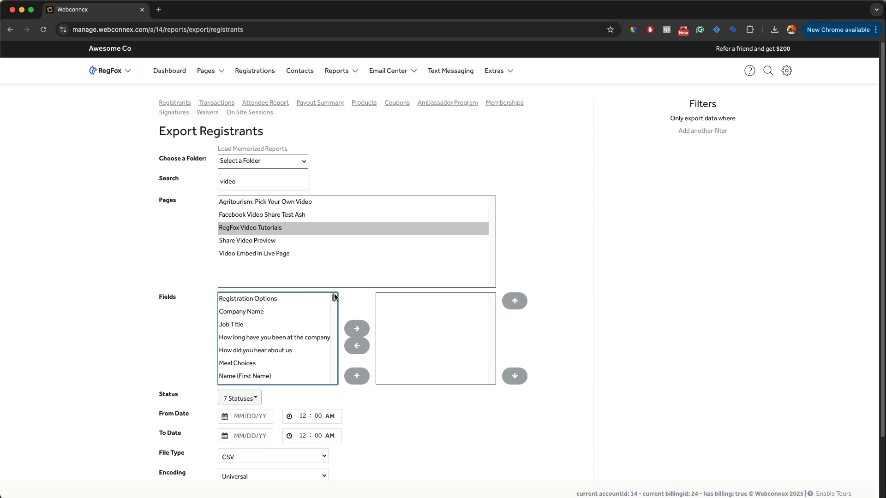
click(304, 298)
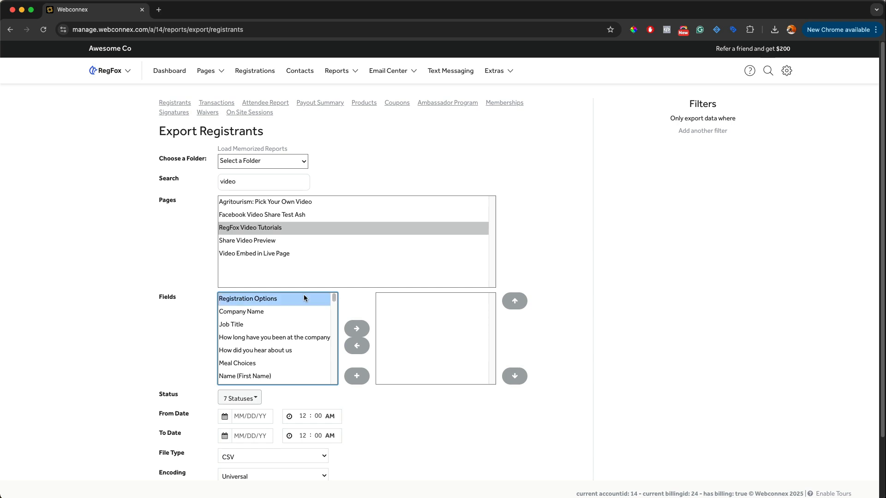
shift+click(268, 310)
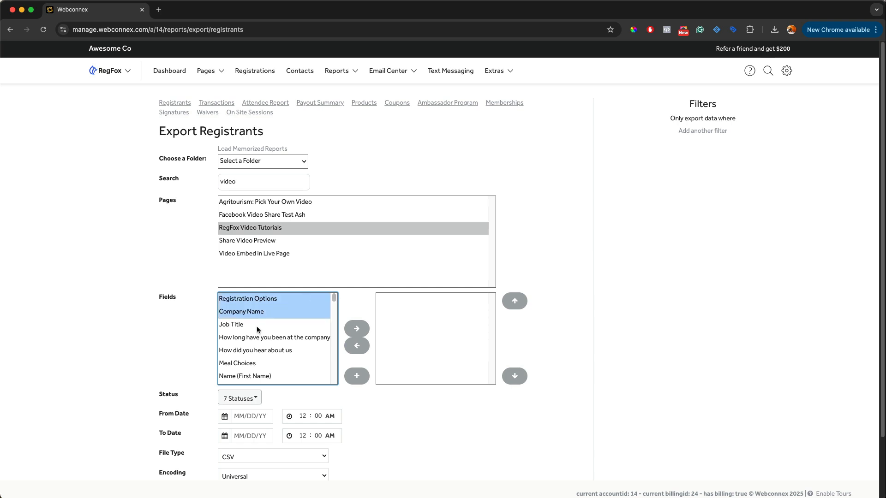
shift+click(256, 325)
shift+click(258, 337)
shift+click(259, 349)
shift+click(259, 360)
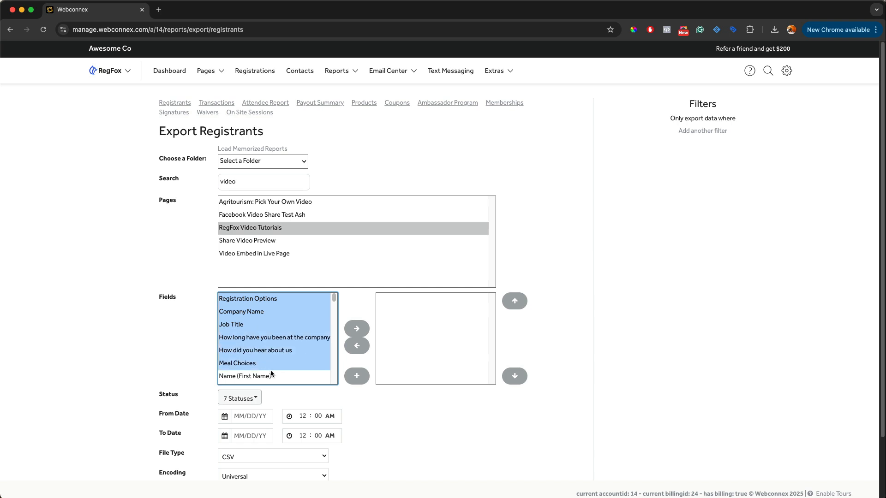
shift+click(271, 374)
scroll(272, 369, down, 3)
shift+click(264, 317)
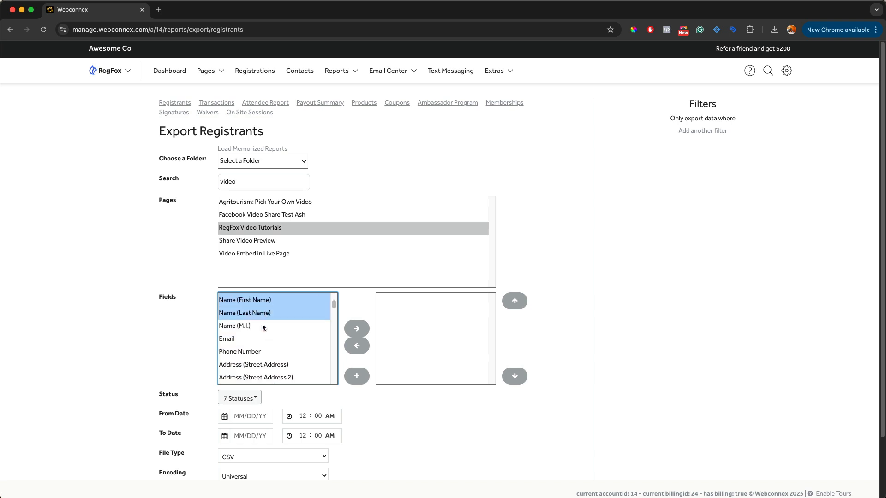
super+click(251, 342)
super+click(253, 354)
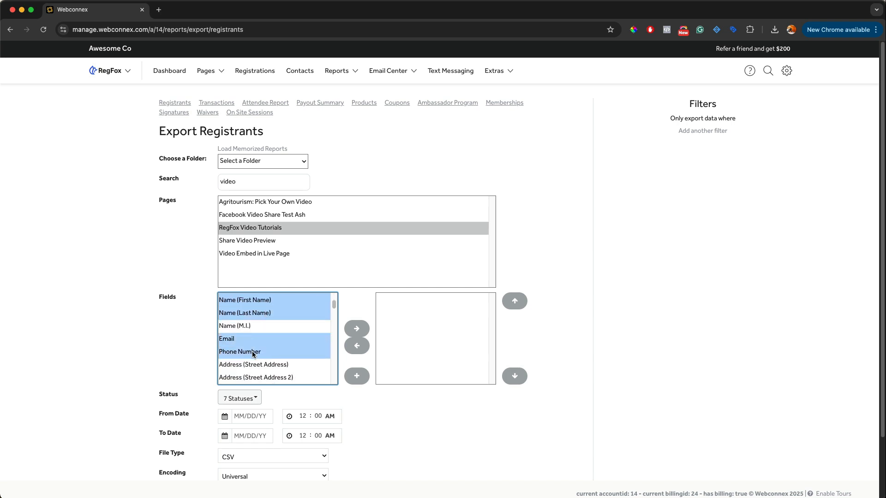
click(367, 328)
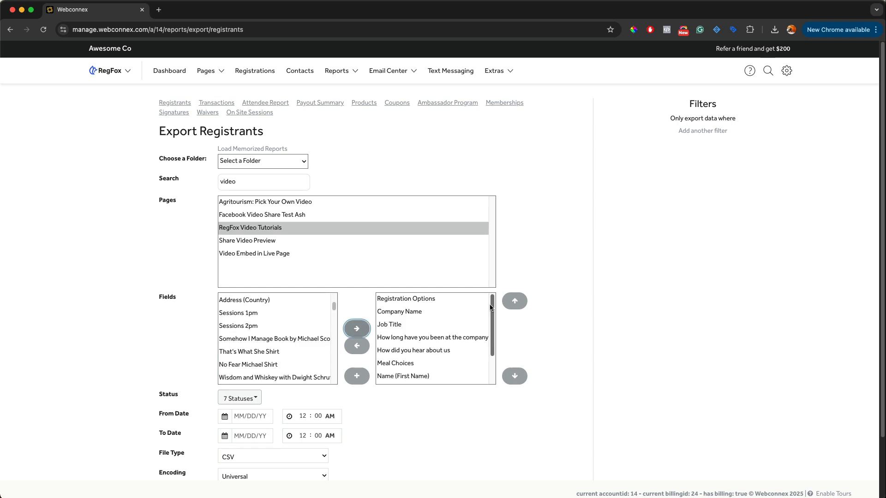
Move Name (First Name) and Name (Last Name) to the beginning of the export's field order.
drag(490, 308, 490, 370)
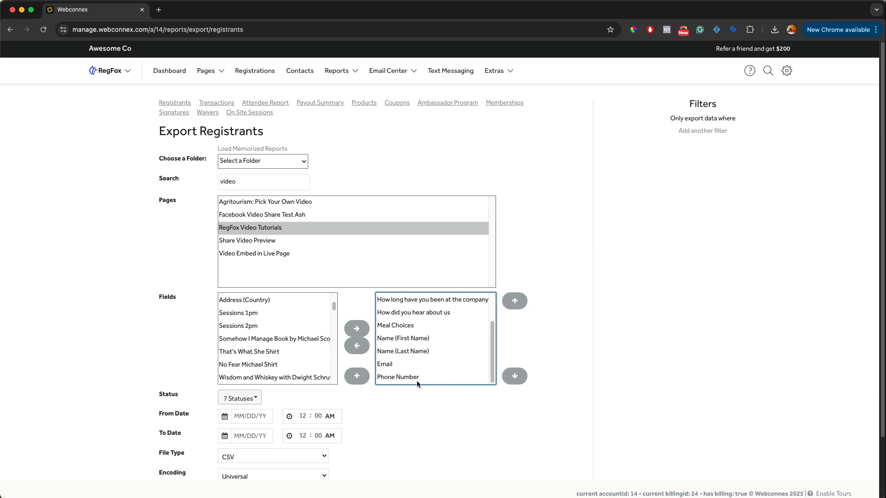
click(415, 339)
shift+click(417, 352)
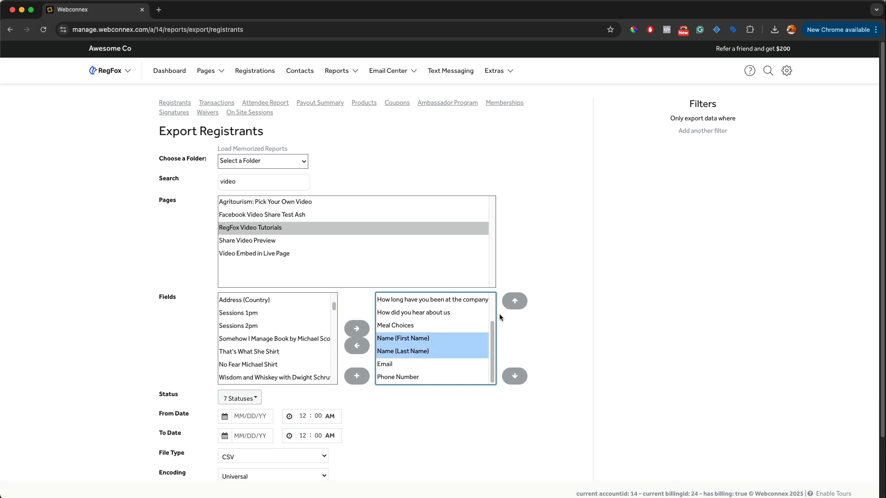
click(514, 302)
click(514, 302)
click(514, 302)
click(514, 302)
click(514, 302)
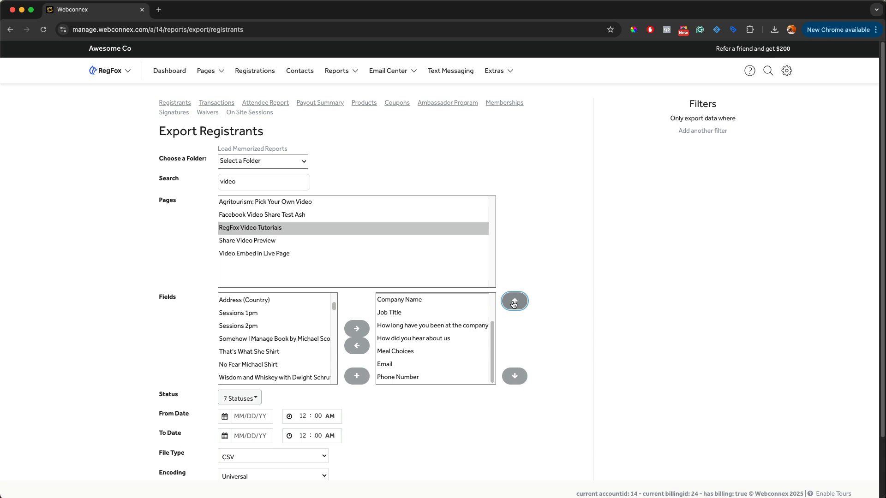
scroll(446, 331, up, 2)
click(514, 302)
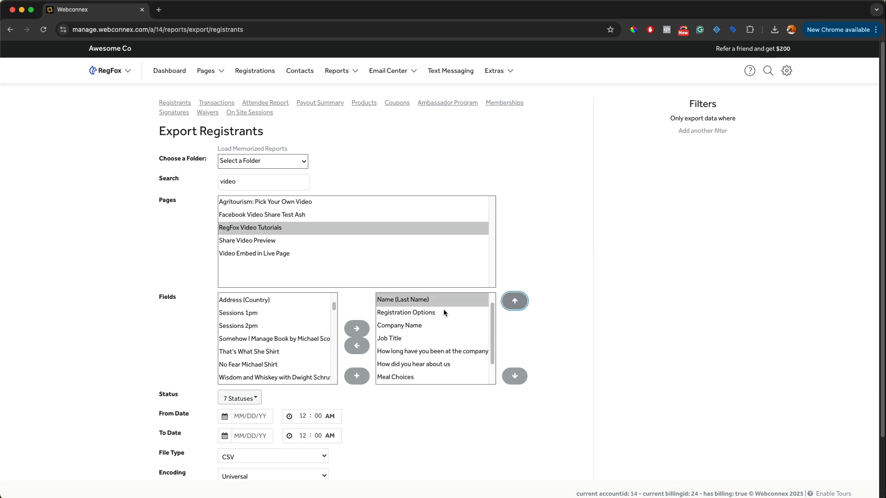
scroll(458, 328, up, 1)
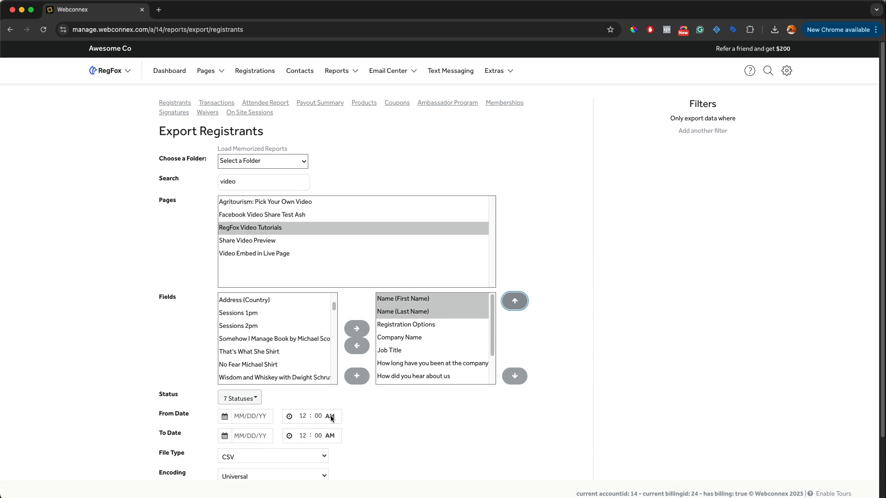
Check which registrant statuses the export includes, and view its date, file type, encoding and file name settings.
click(257, 399)
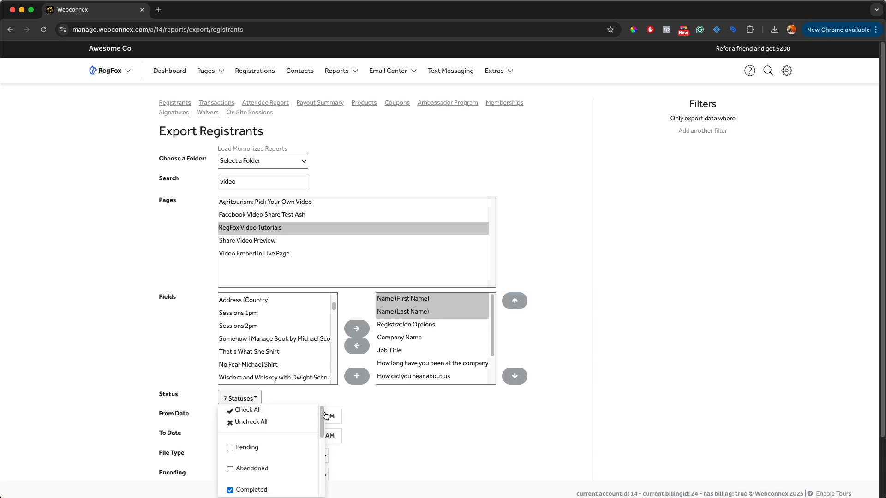
scroll(312, 435, down, 3)
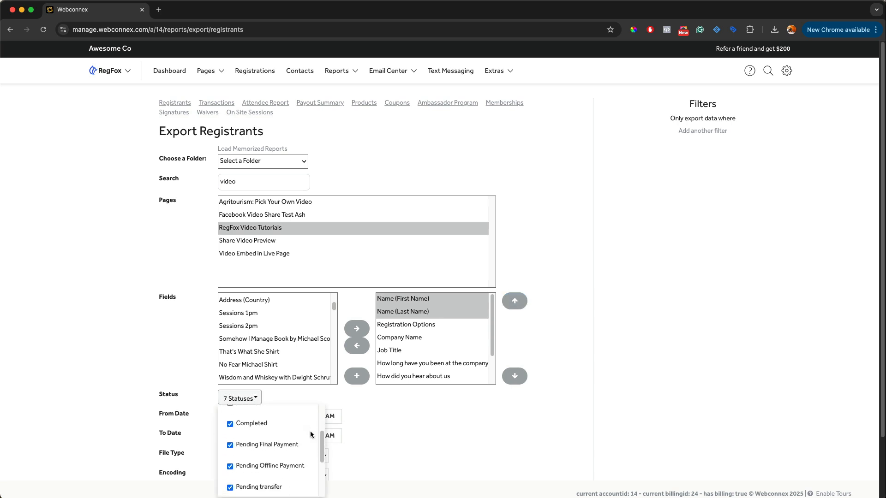
click(288, 397)
scroll(277, 395, down, 3)
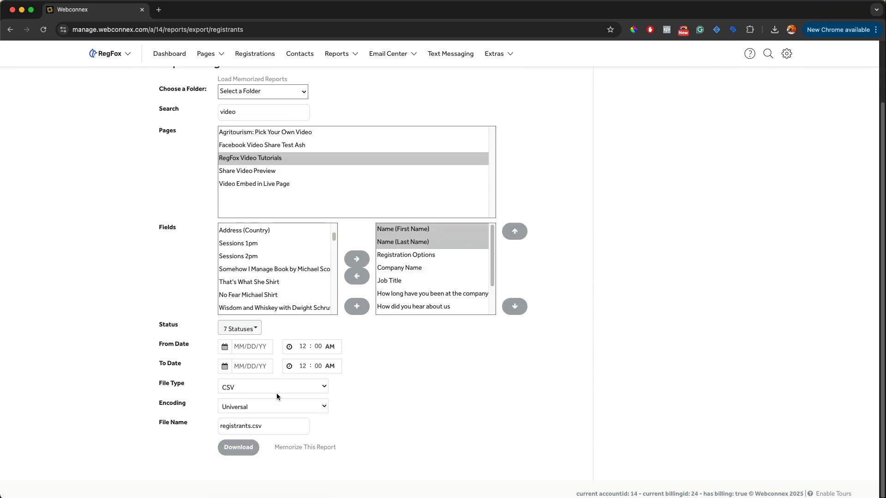
Download the registrants CSV export, open it in Excel and widen the Meal Choices column.
click(253, 444)
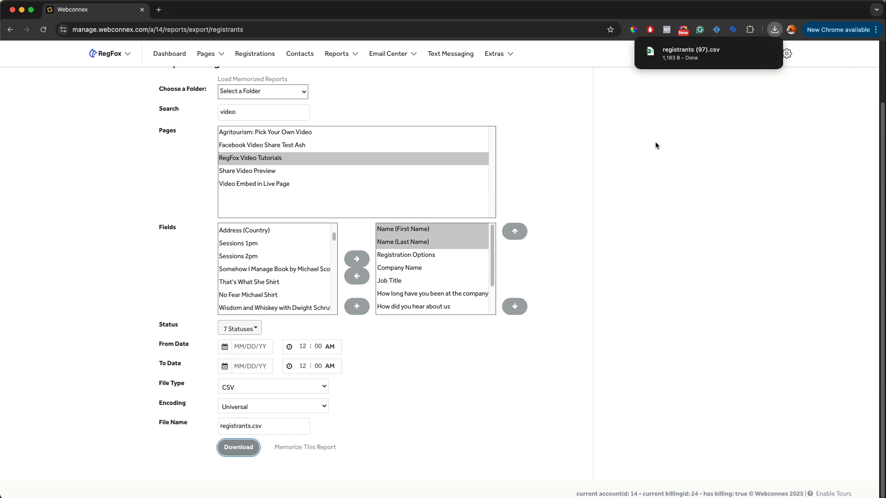
click(681, 47)
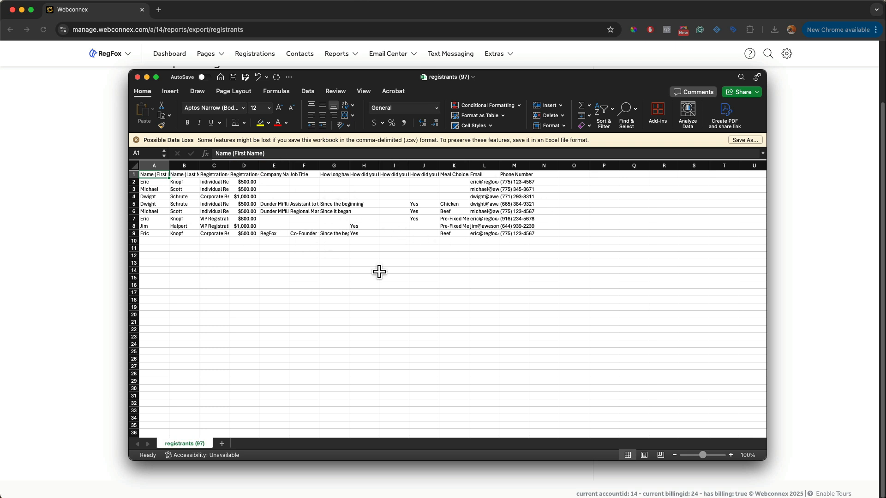
drag(475, 171, 491, 175)
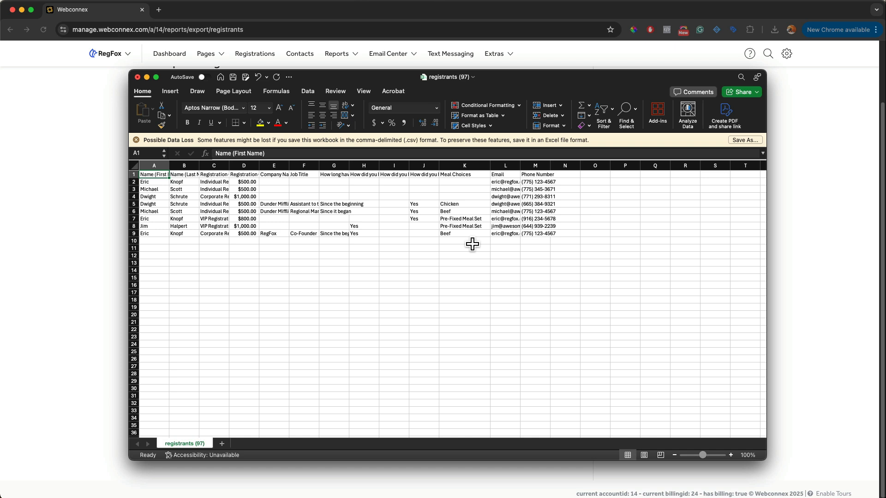
Check the VIP registration and meal choice entries in the exported sheet, and close the workbook without saving.
click(222, 220)
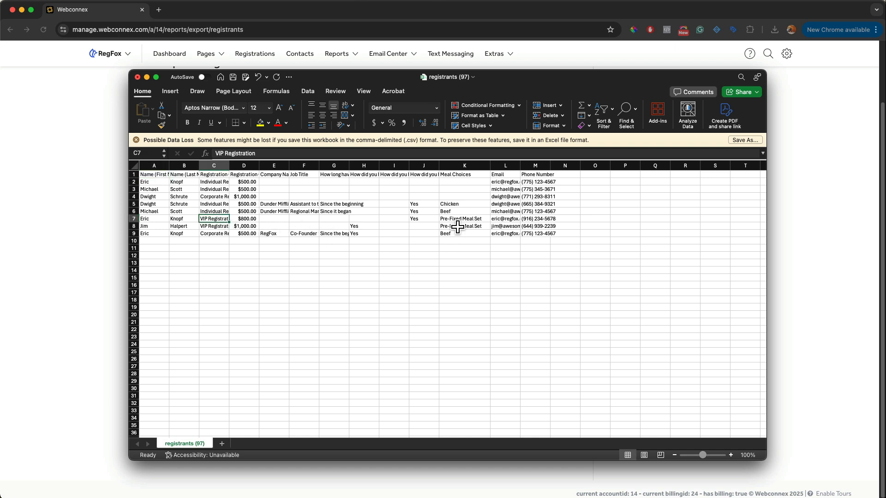
click(464, 206)
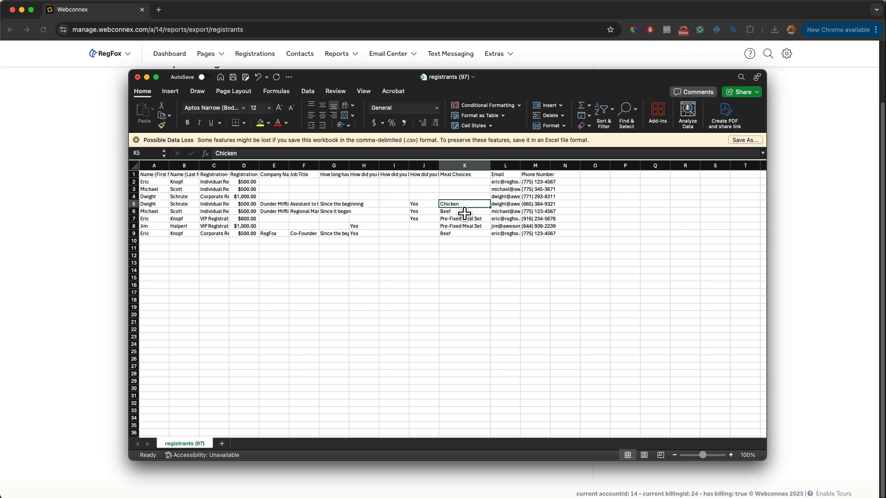
click(138, 77)
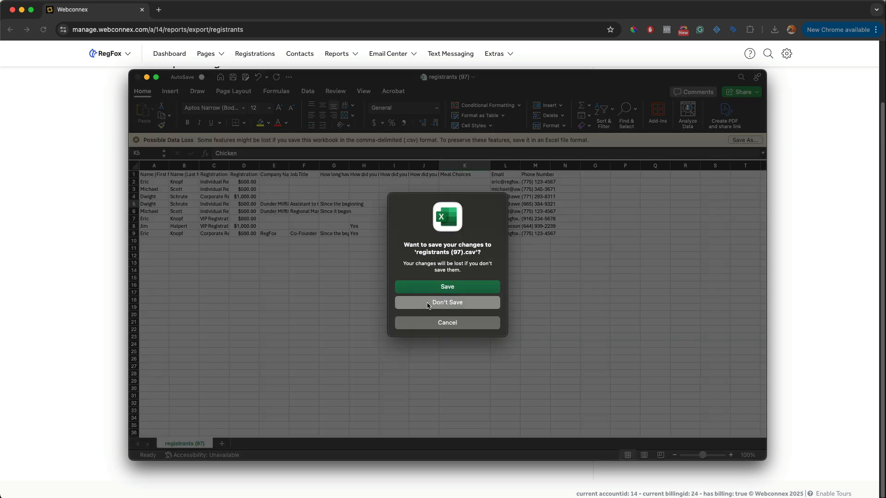
click(449, 302)
Add an export filter on Registration Options limited to VIP Registration.
scroll(699, 252, up, 3)
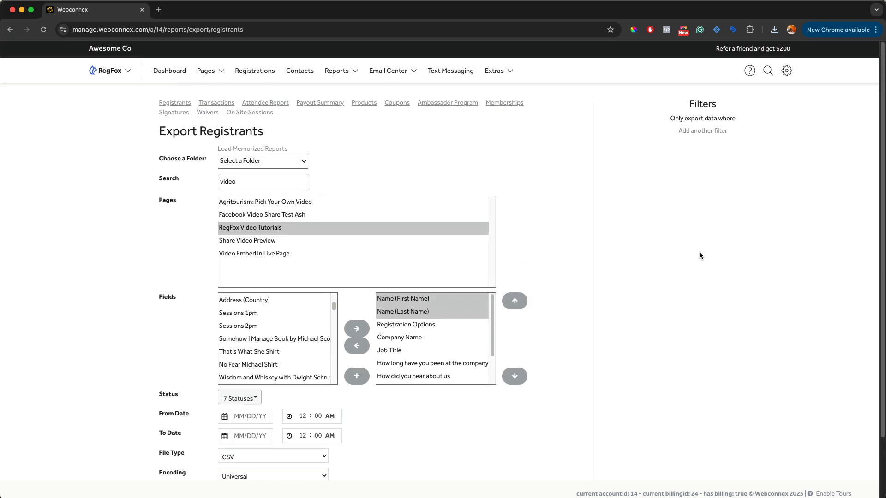
click(703, 132)
click(704, 136)
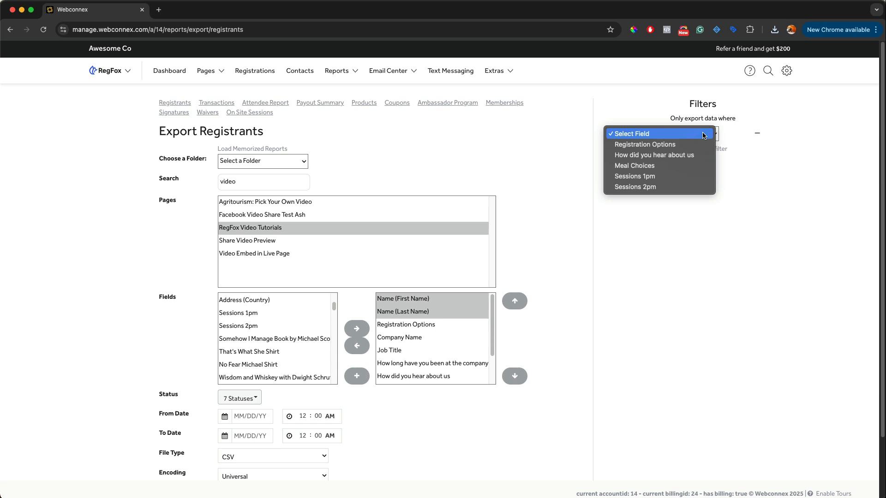
click(698, 146)
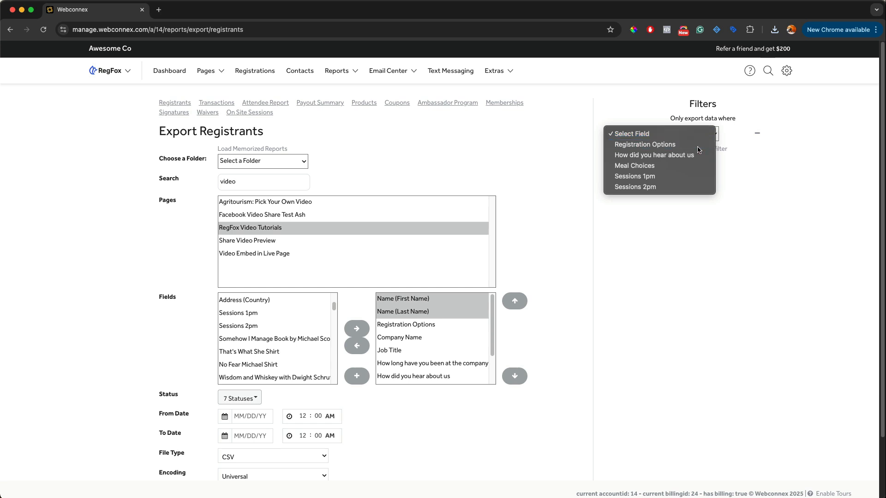
click(697, 151)
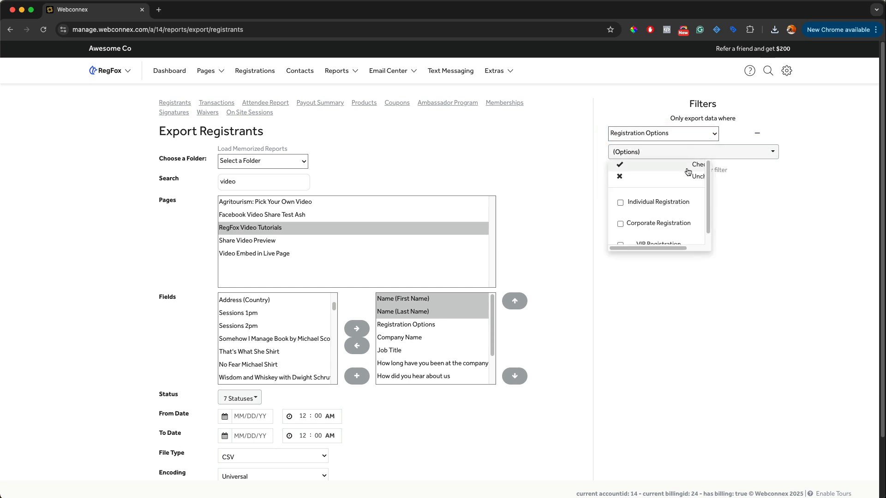
scroll(673, 195, down, 1)
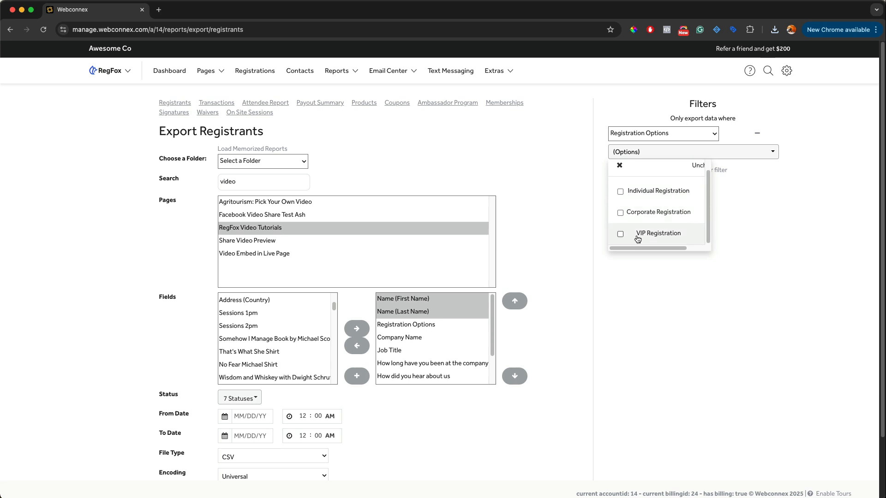
click(639, 236)
click(768, 289)
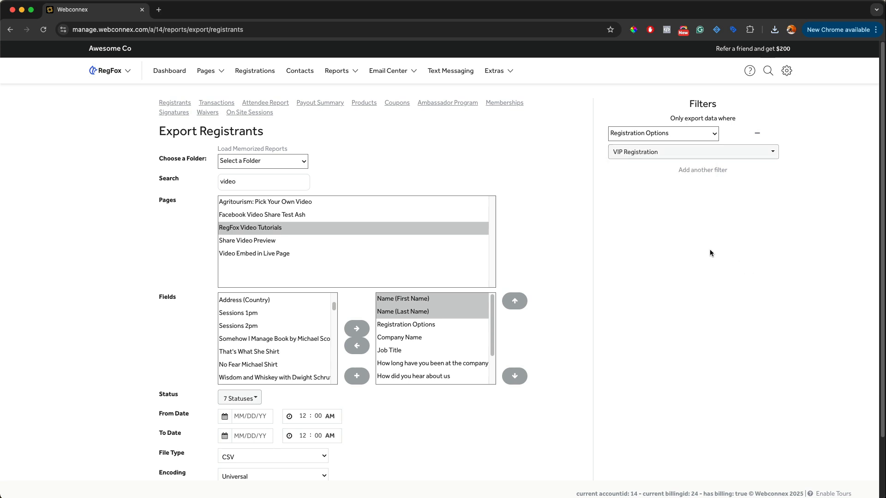
Download the VIP-filtered registrant export, and check the resulting CSV in Excel before closing it.
scroll(706, 252, down, 3)
click(255, 449)
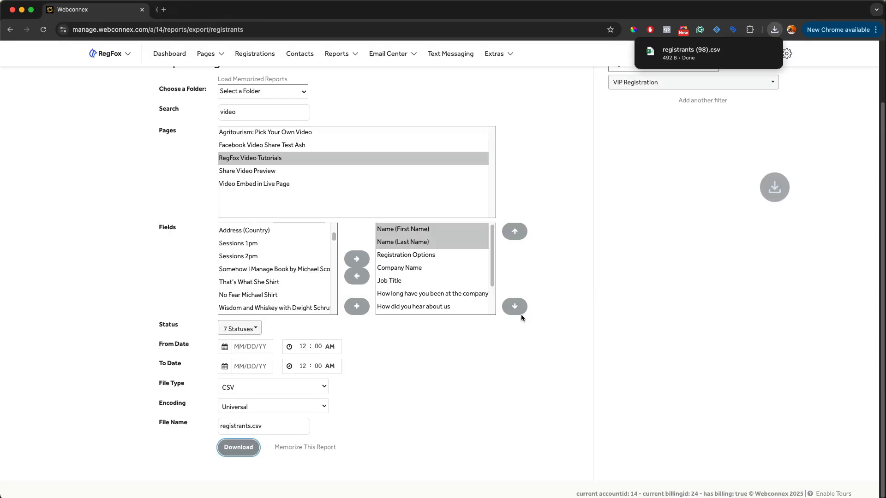
click(689, 53)
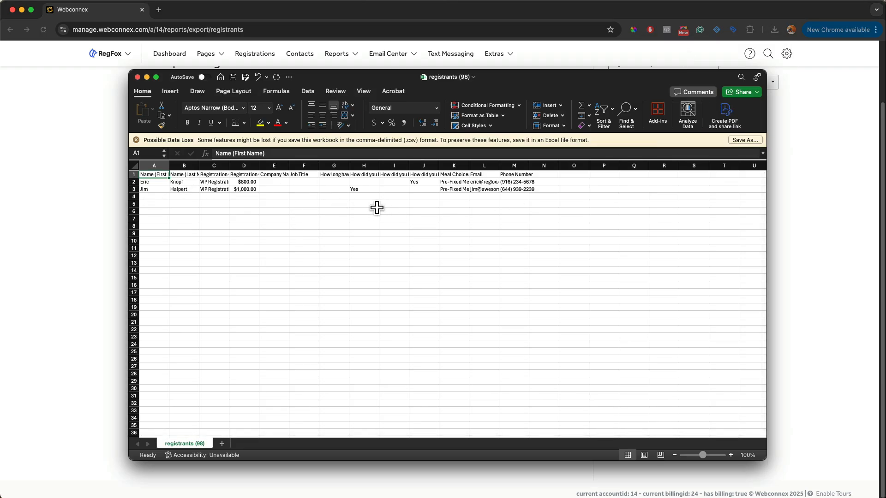
click(137, 78)
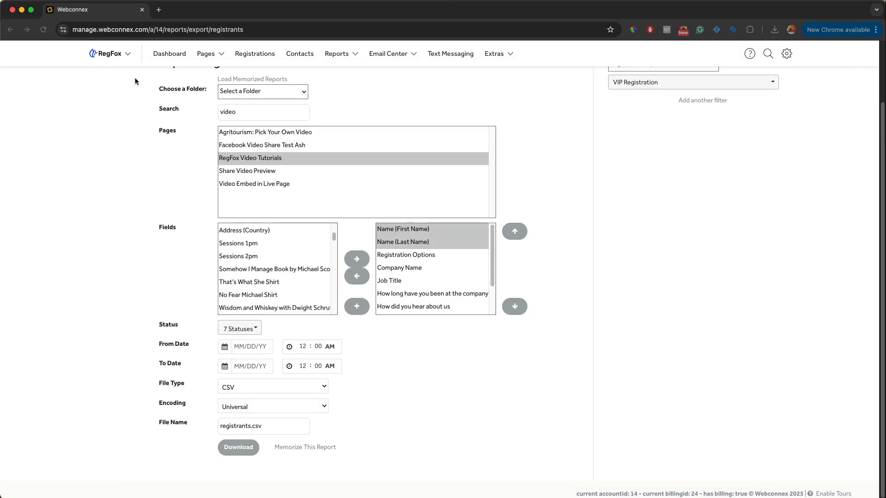
Add the Sessions 1pm and Sessions 2pm fields to the fields being exported.
scroll(650, 190, up, 3)
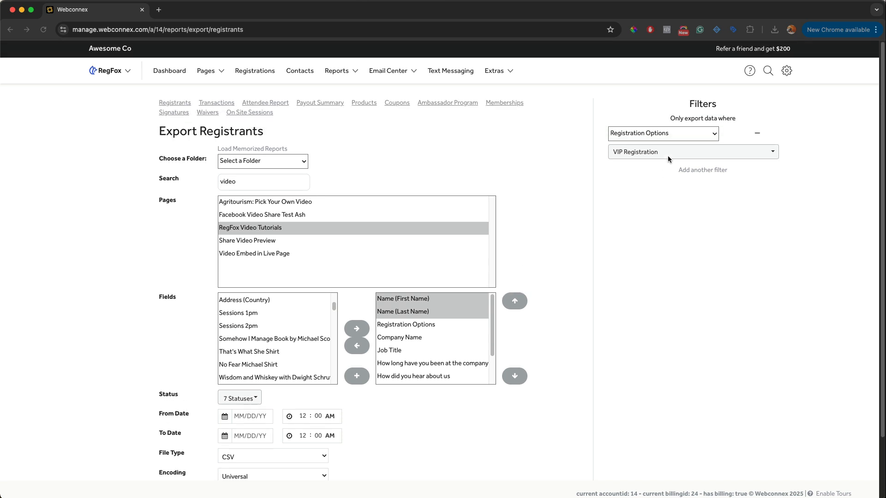
click(334, 306)
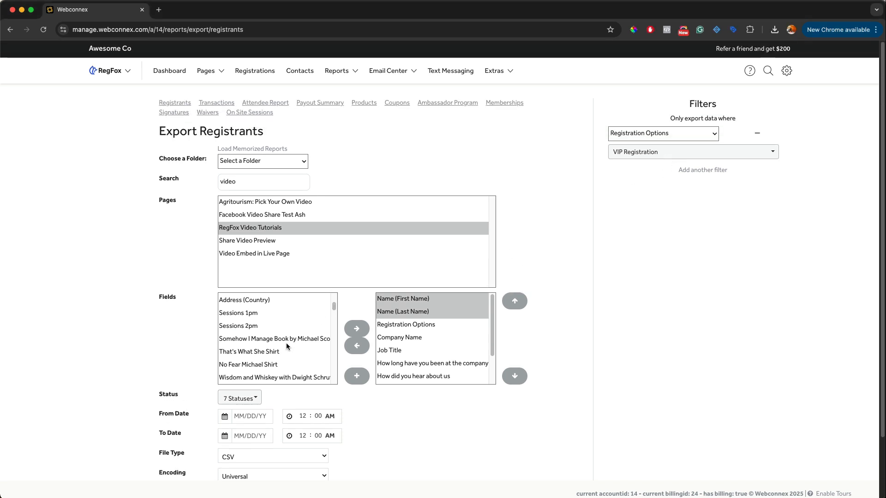
drag(257, 313, 279, 321)
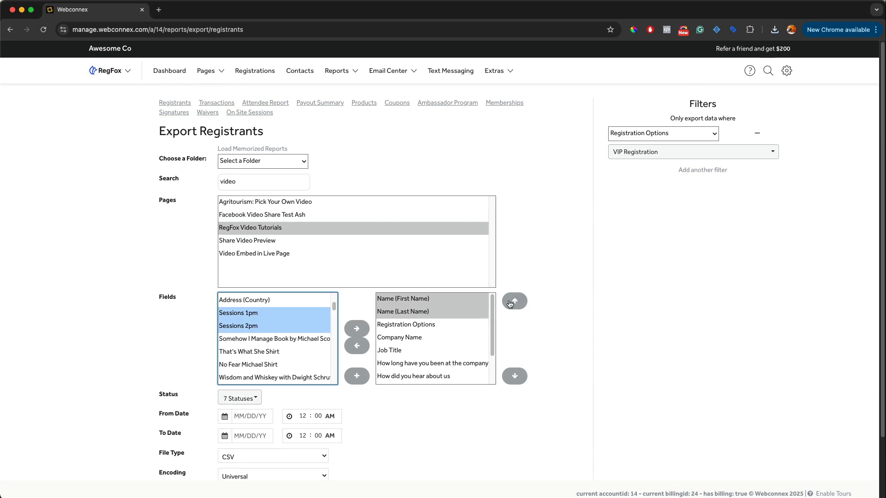
click(356, 329)
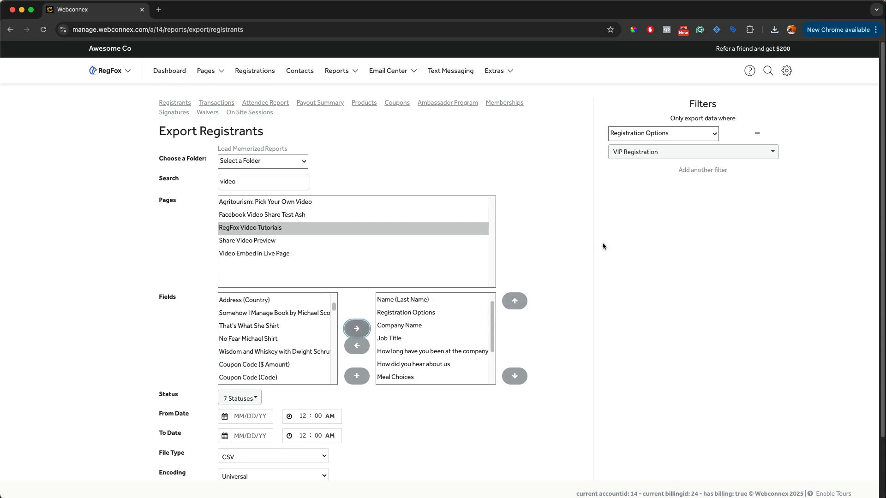
Change the filter field to Sessions 1pm and view the sessions available to filter by.
click(688, 135)
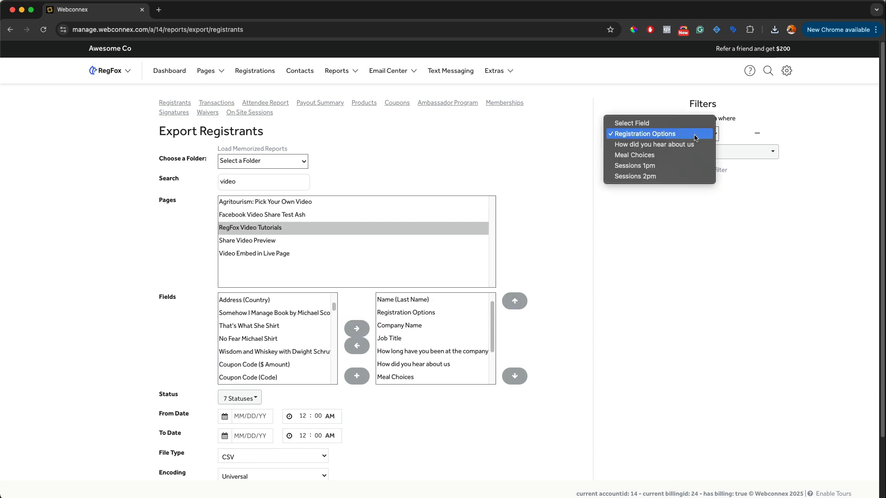
click(685, 166)
click(650, 153)
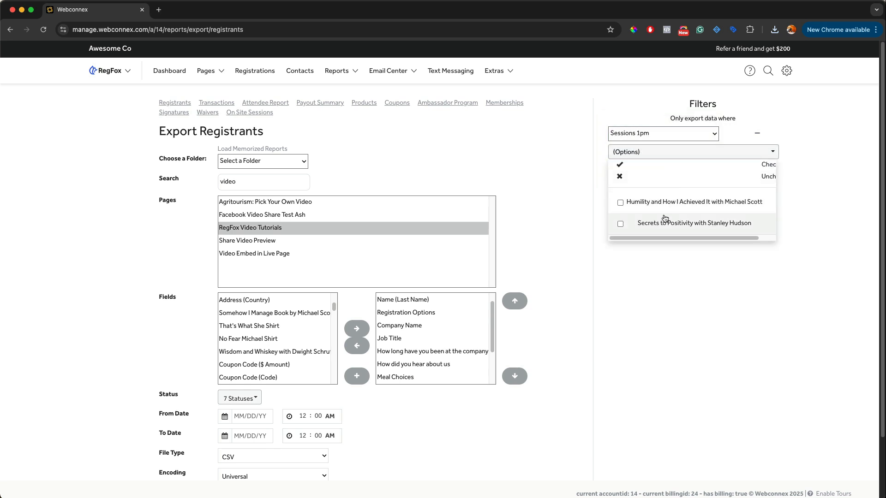
Change the filter to Meal Choices limited to Pre-Fixed Meal Set.
click(664, 137)
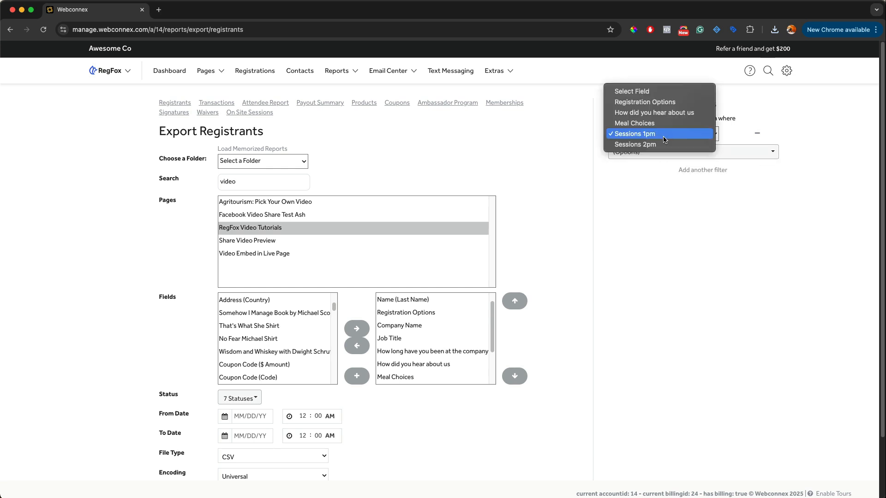
click(662, 125)
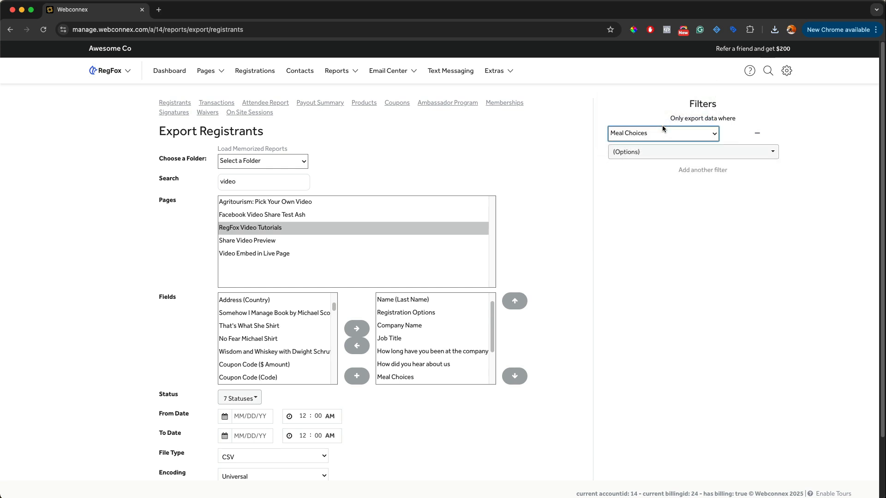
click(674, 158)
scroll(669, 187, down, 3)
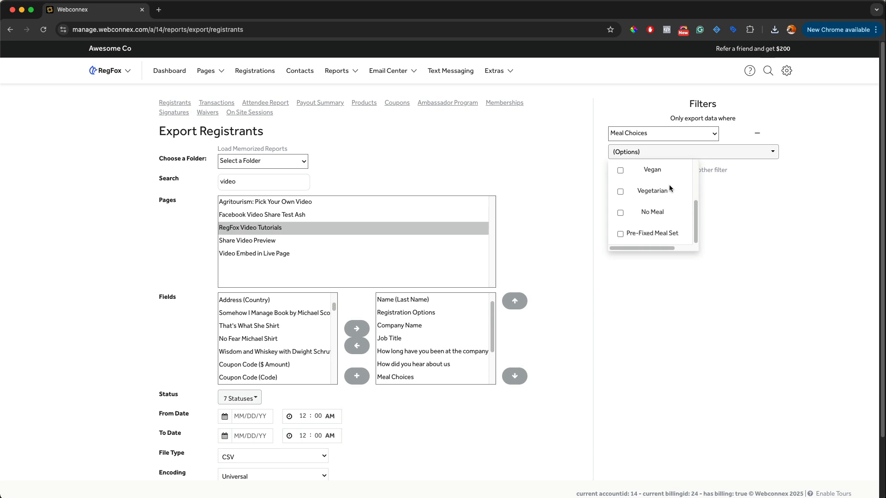
click(664, 235)
click(743, 236)
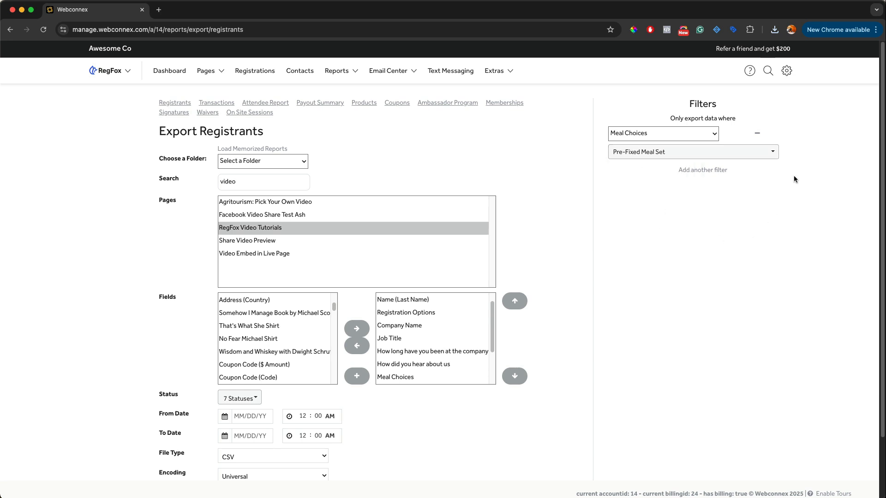
Add a second filter row to view its AND/OR options, and remove it together with the Meal Choices filter.
click(689, 170)
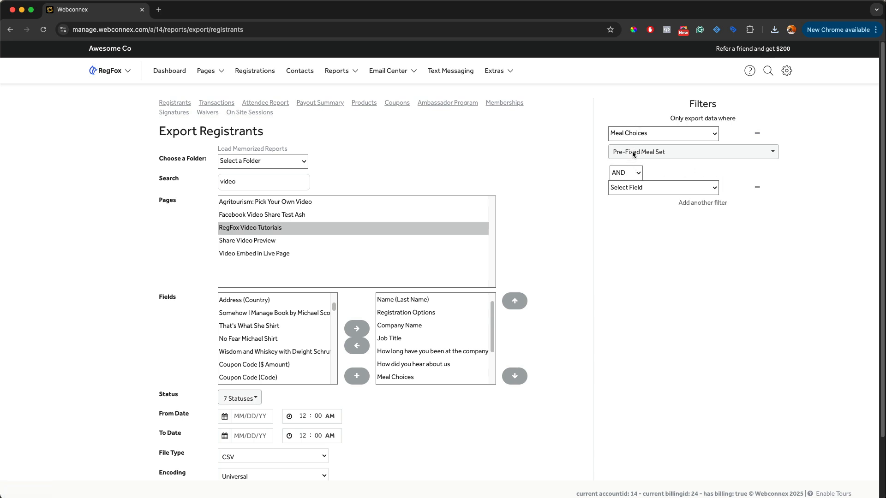
click(632, 174)
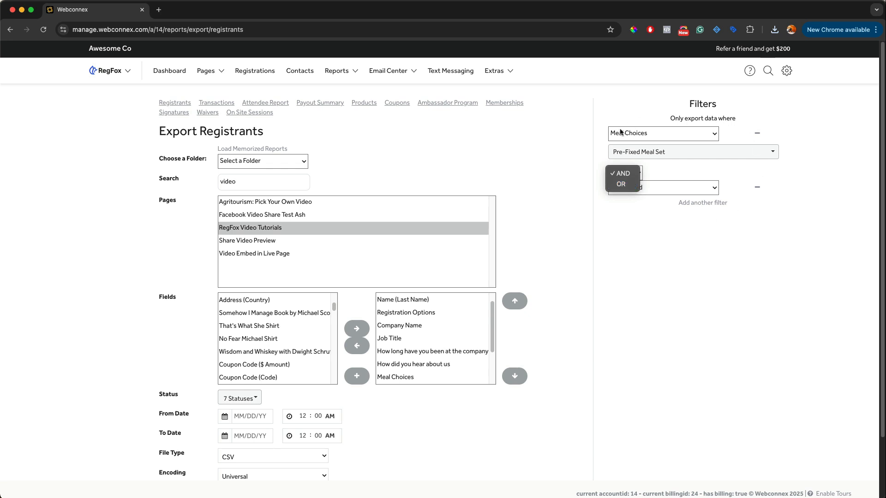
click(757, 187)
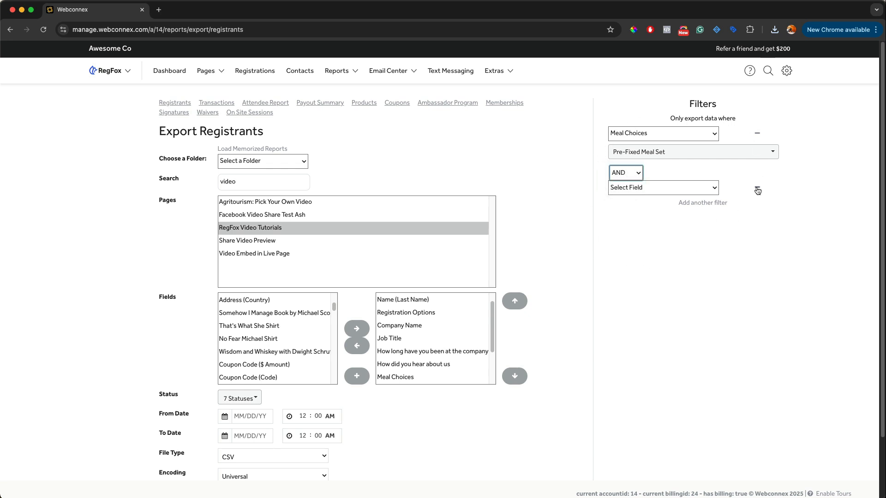
click(757, 187)
click(757, 133)
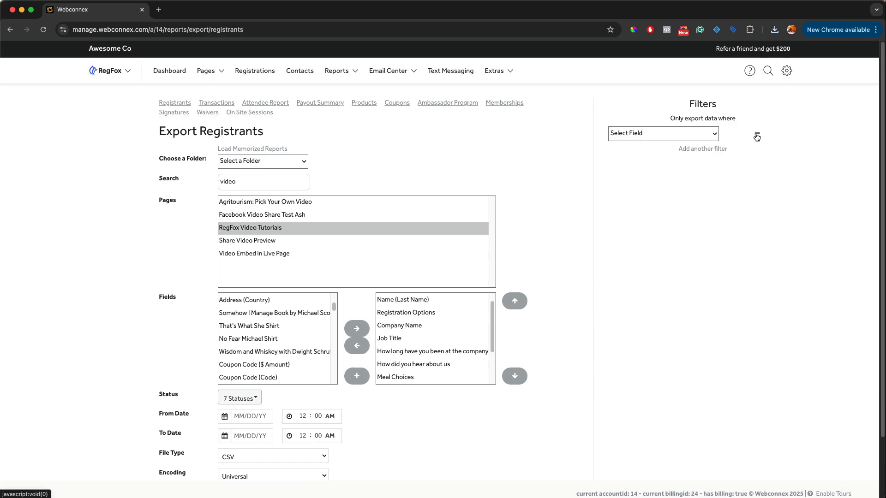
Start memorizing this report and enter a test name for it.
scroll(651, 237, down, 3)
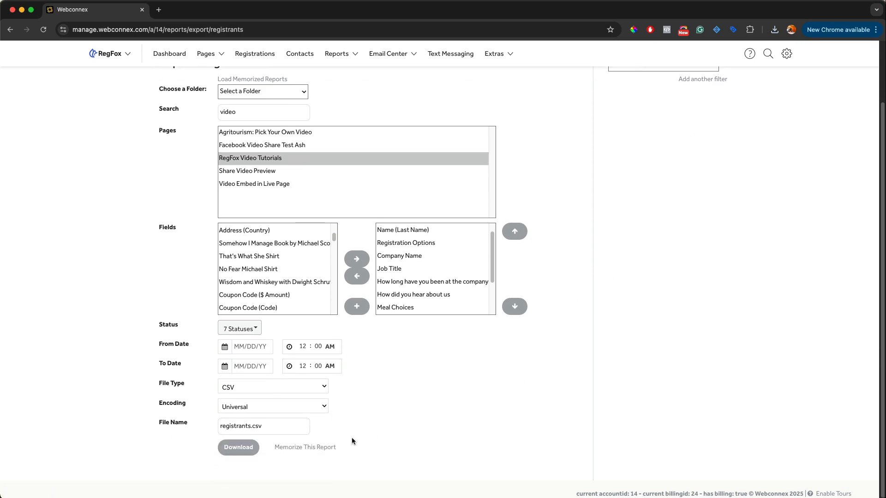
click(327, 447)
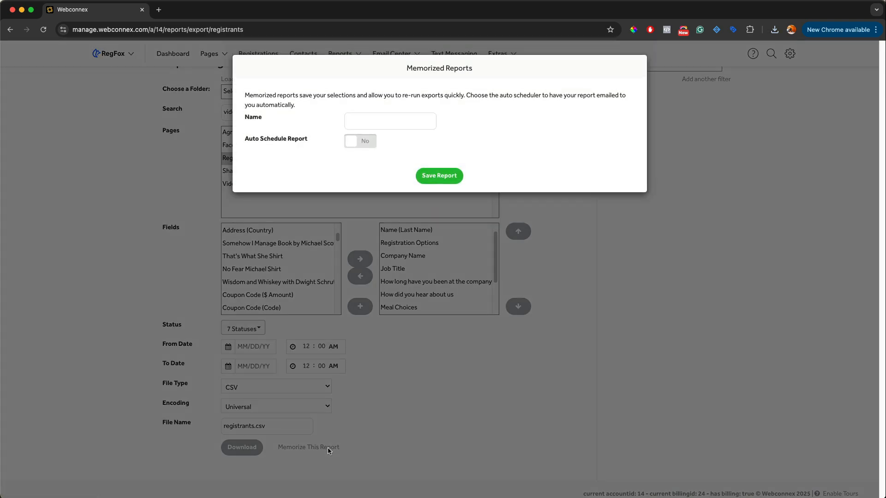
click(394, 123)
text(Eric Test)
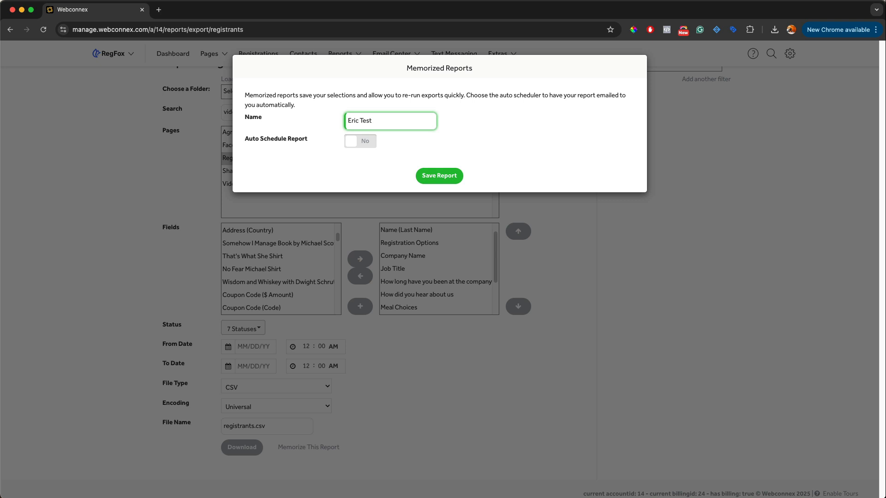
Turn on Auto Schedule Report, view the run date calendar, and switch to a daily recurring schedule.
click(352, 147)
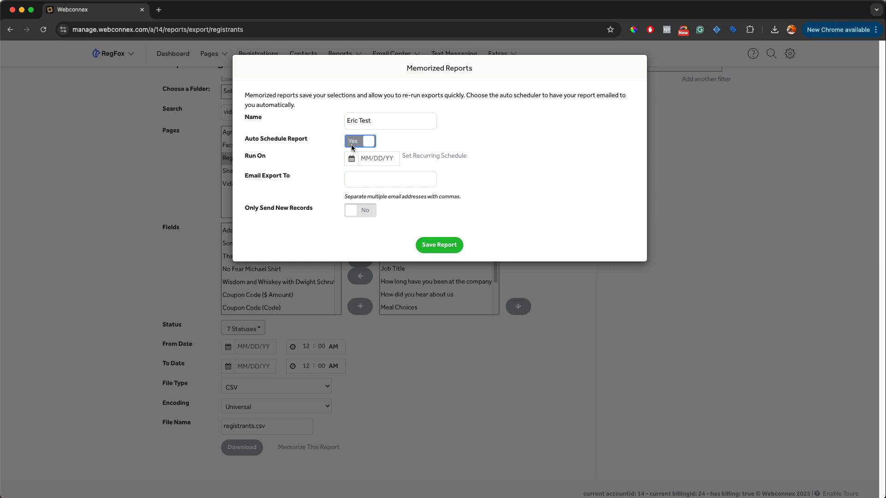
click(375, 158)
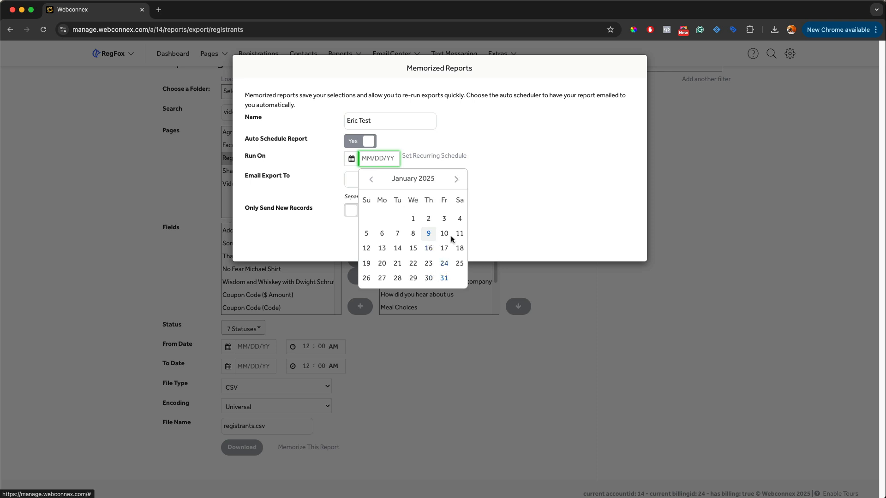
click(451, 156)
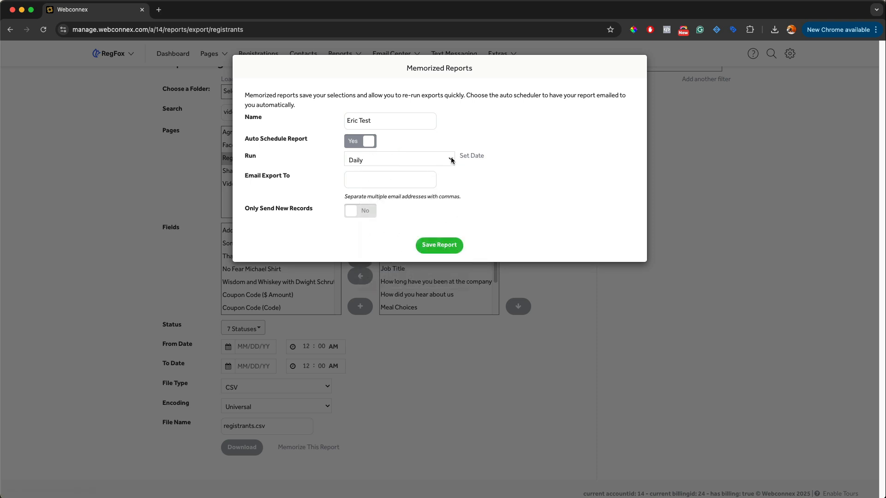
Set the report schedule to Weekly (Mondays), turn on Only Send New Records, and dismiss the Memorized Reports dialog without saving.
click(451, 159)
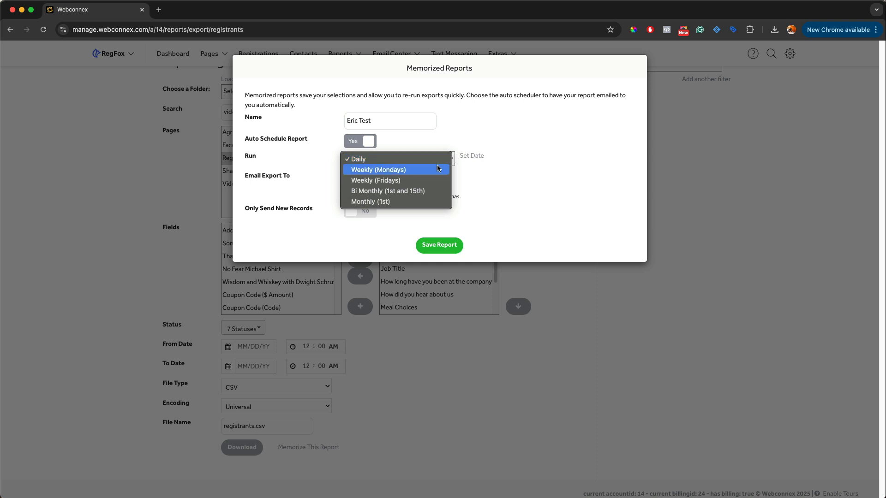
click(437, 167)
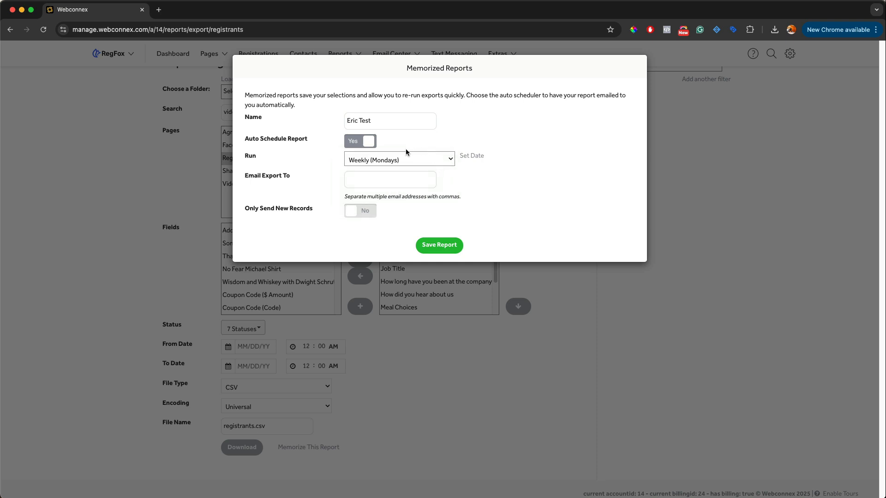
click(423, 175)
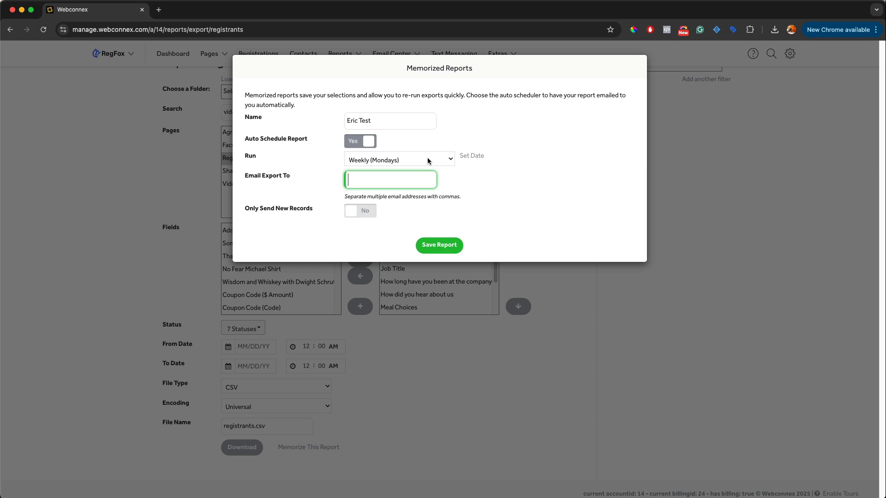
click(362, 211)
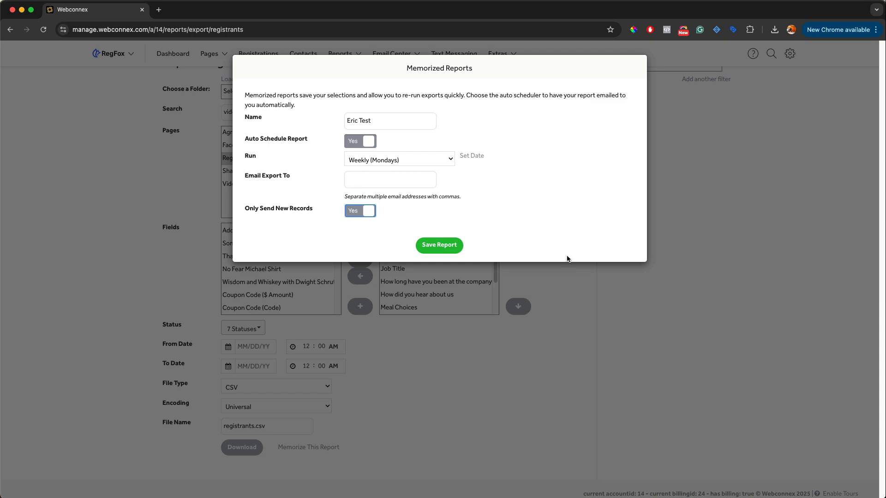
click(561, 299)
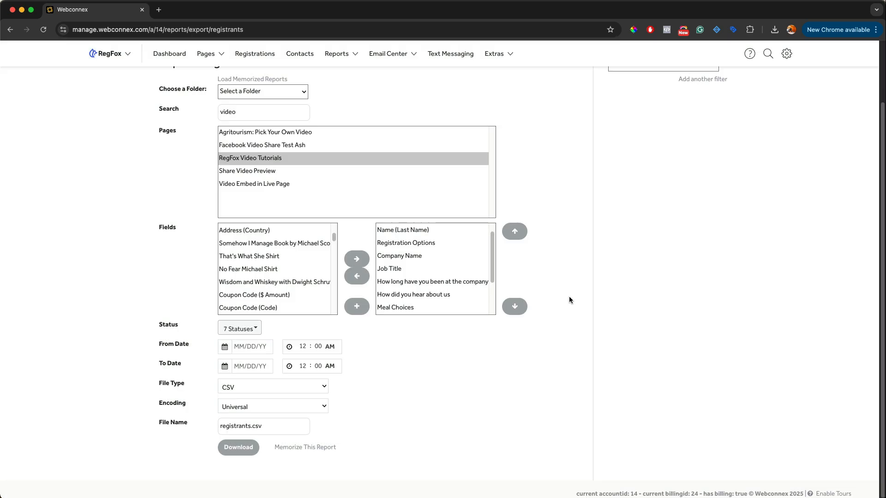
Return to the Exporter's report types and open the Payout Summary export.
scroll(570, 299, up, 2)
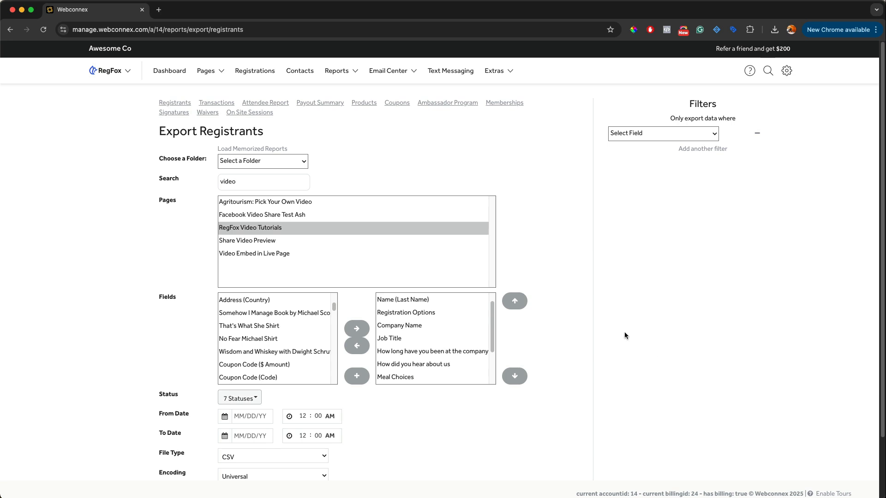
click(351, 71)
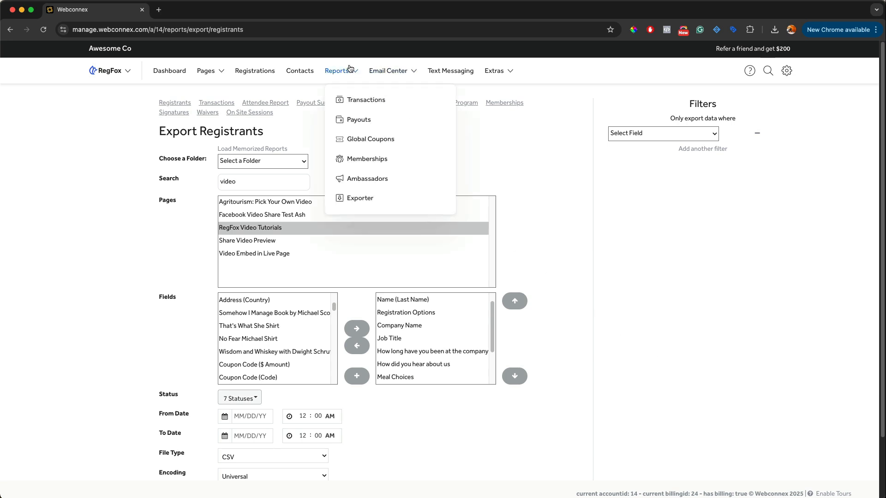
click(367, 198)
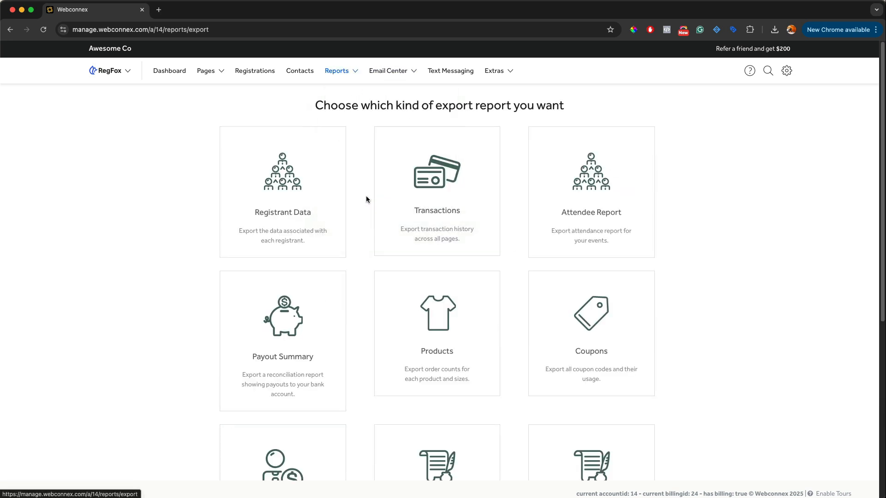
click(306, 329)
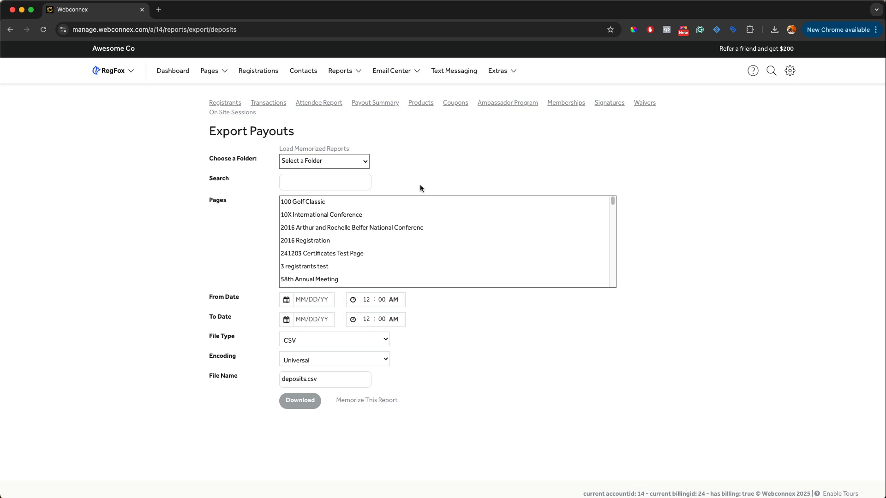
Select the range of pages from About Kidz Golf Tournament through Agritourism: Pick Your Own Video for the payout export.
scroll(351, 222, down, 5)
click(350, 221)
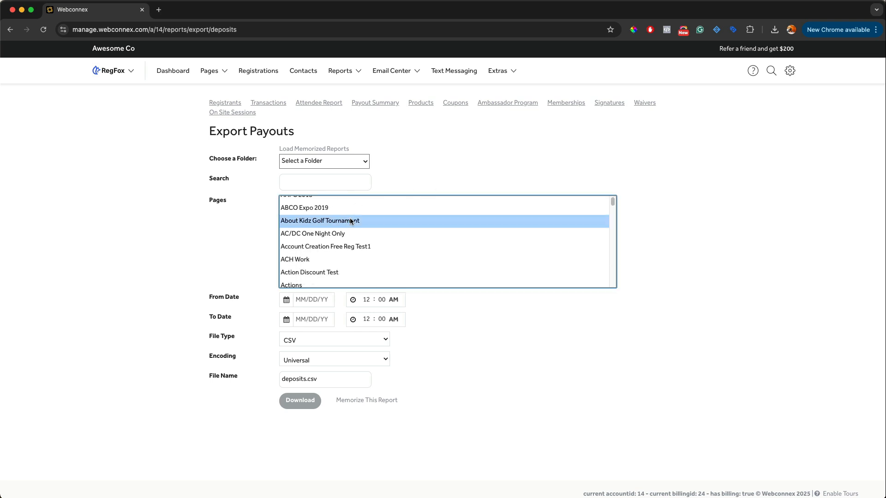
scroll(351, 221, down, 2)
shift+click(350, 255)
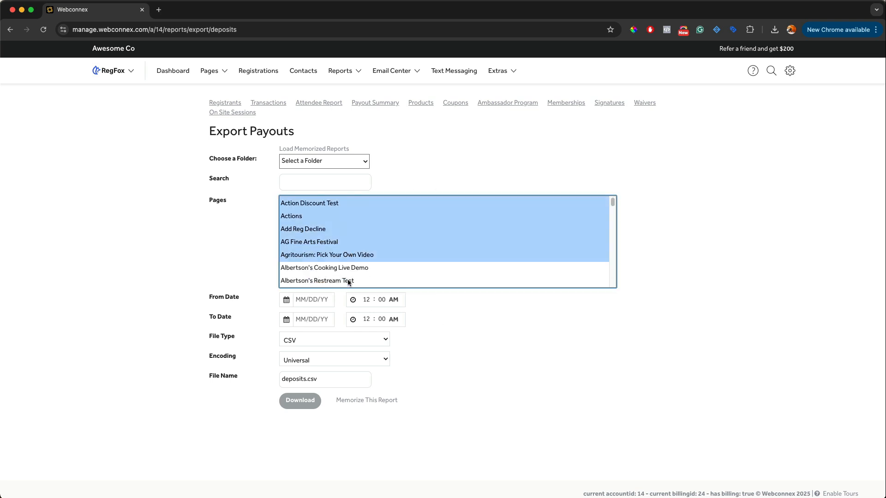
click(520, 365)
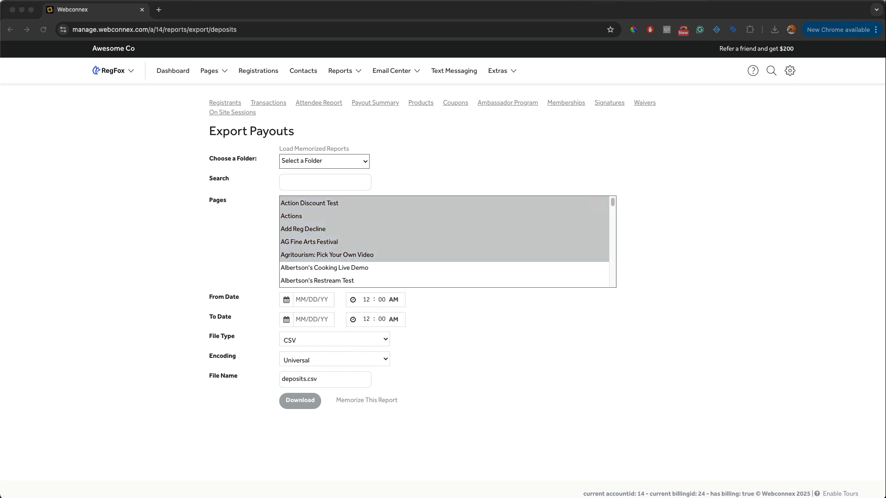
Switch to the RegFox Sample Payout Report in Excel and examine the page, payment date, payout date, order number, account type and batch reference columns.
drag(885, 50, 280, 55)
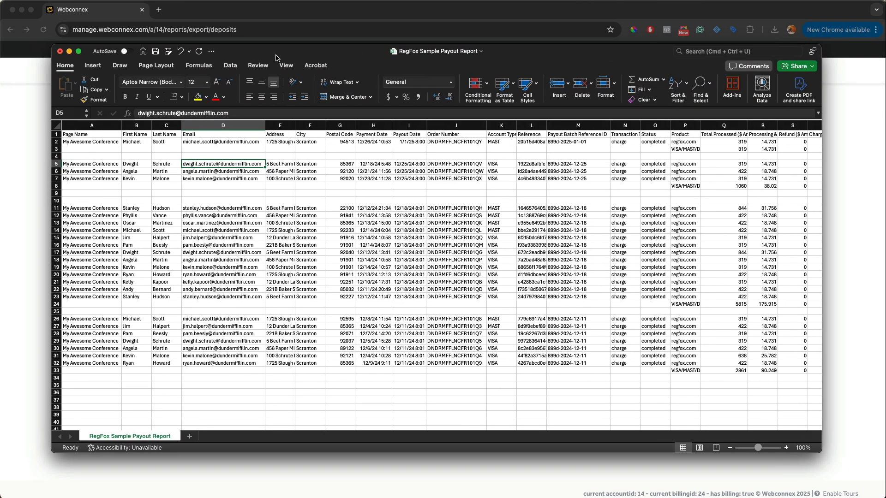
click(219, 186)
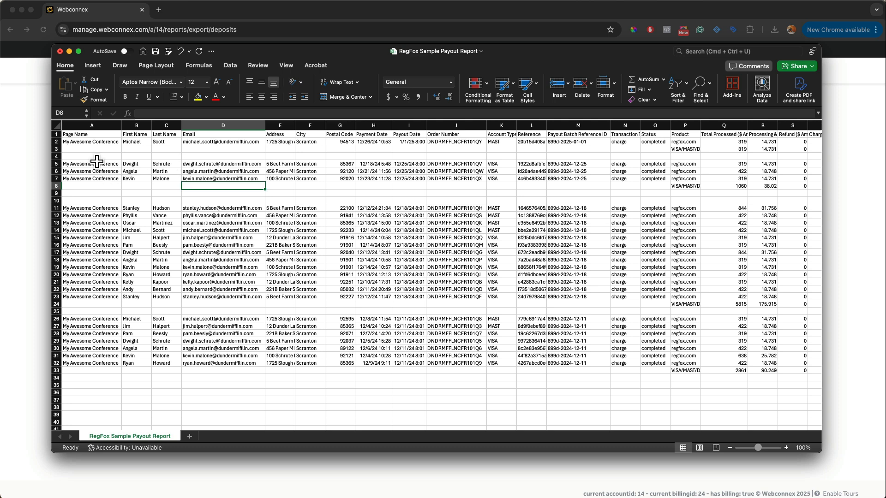
click(96, 246)
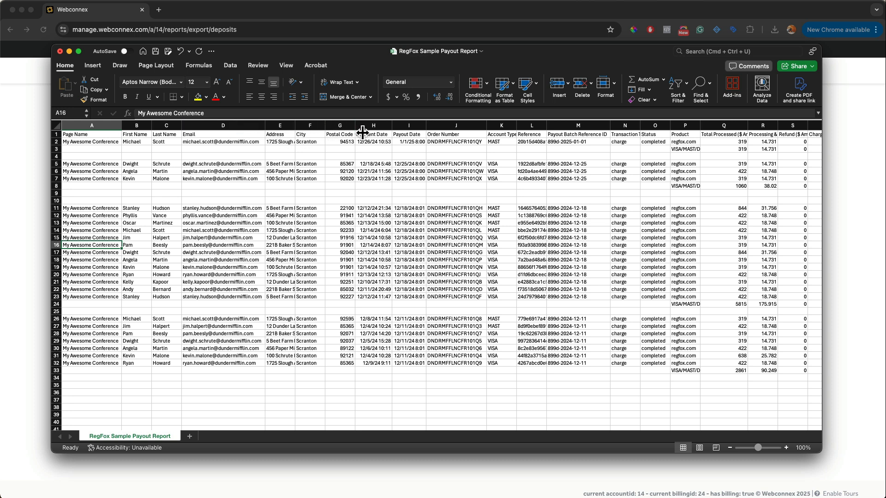
click(388, 230)
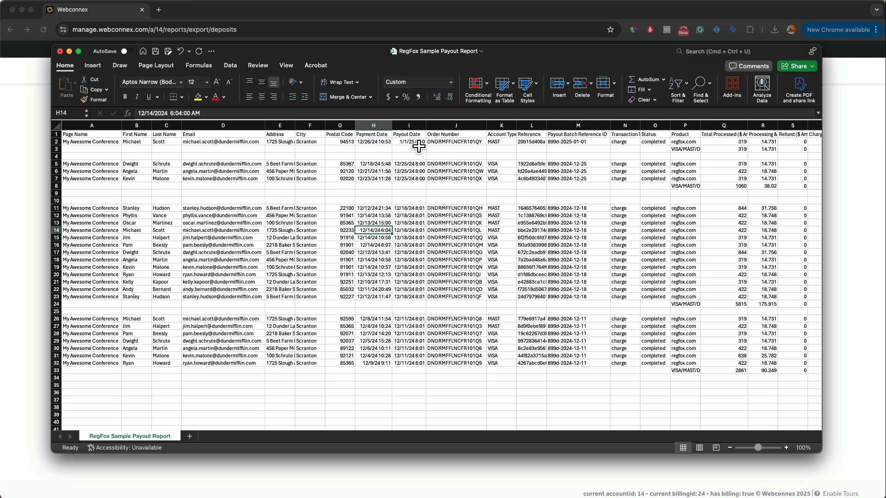
drag(415, 208, 421, 303)
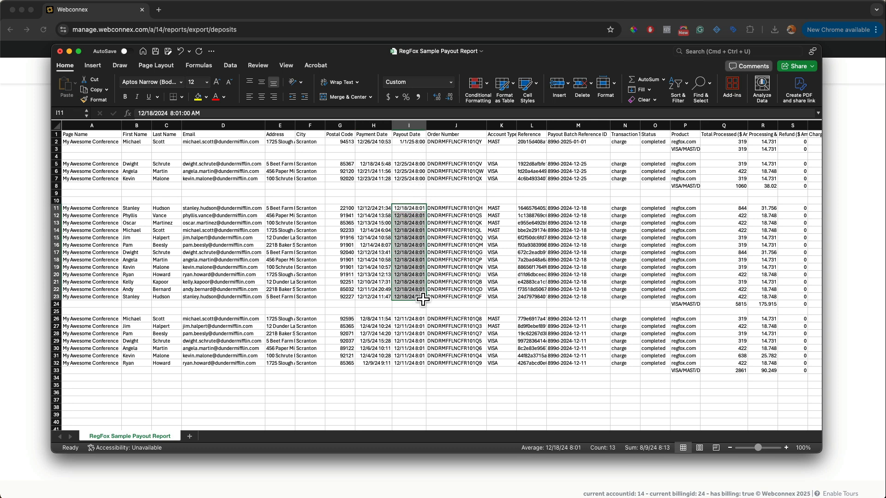
click(467, 254)
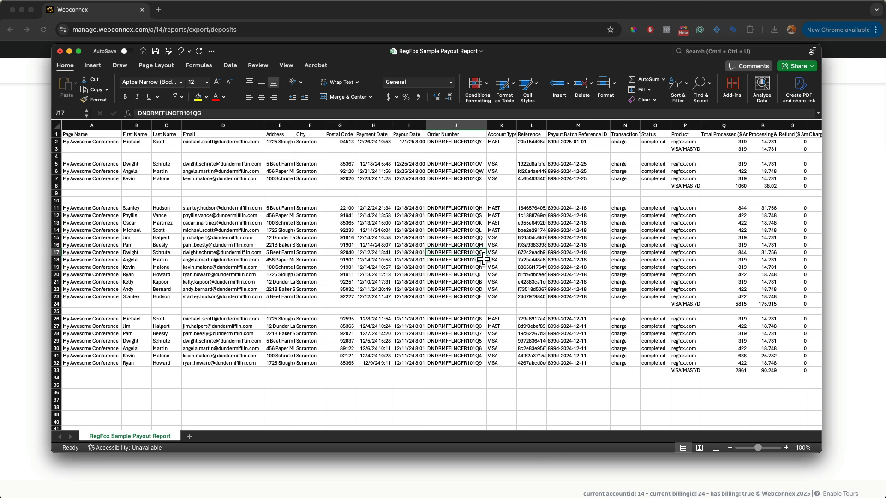
click(502, 254)
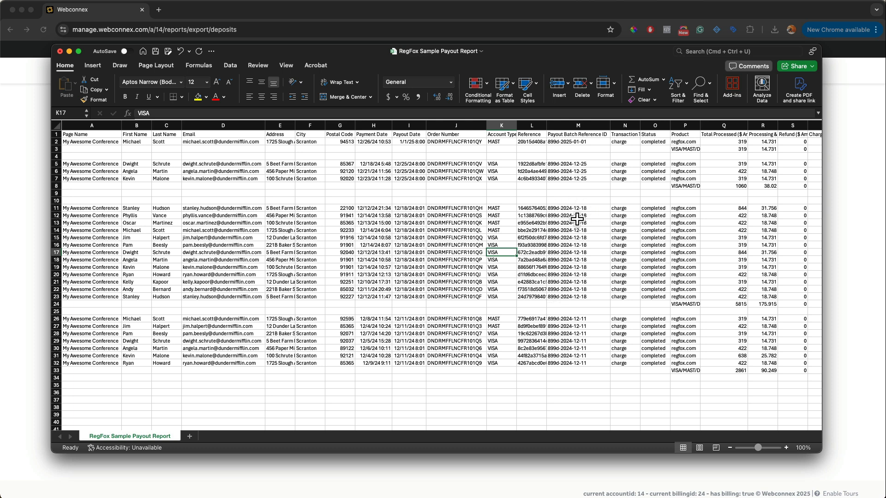
click(585, 269)
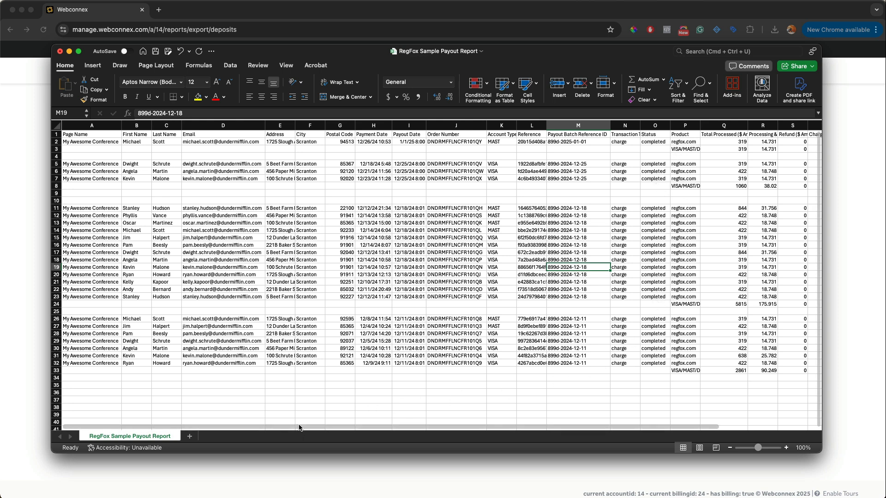
Widen the Total Processed column, review the Payout Total of each payout batch, and close the sample report without saving.
drag(299, 427, 465, 434)
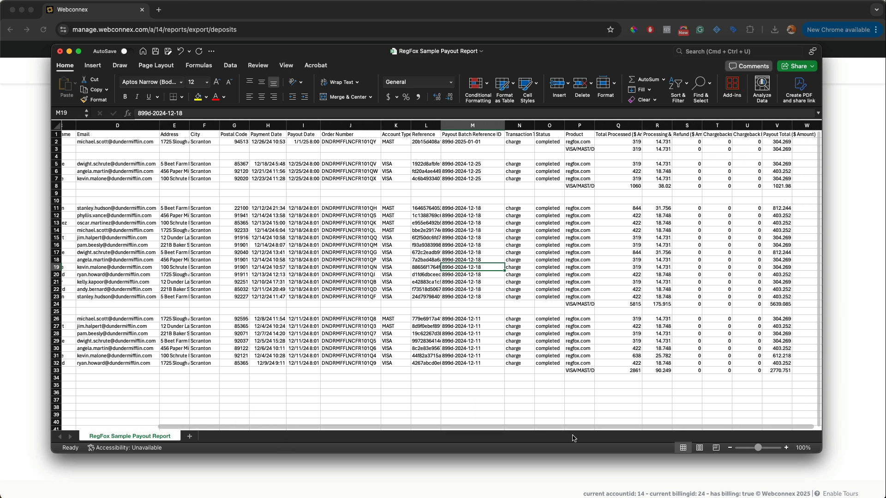
drag(642, 134, 664, 135)
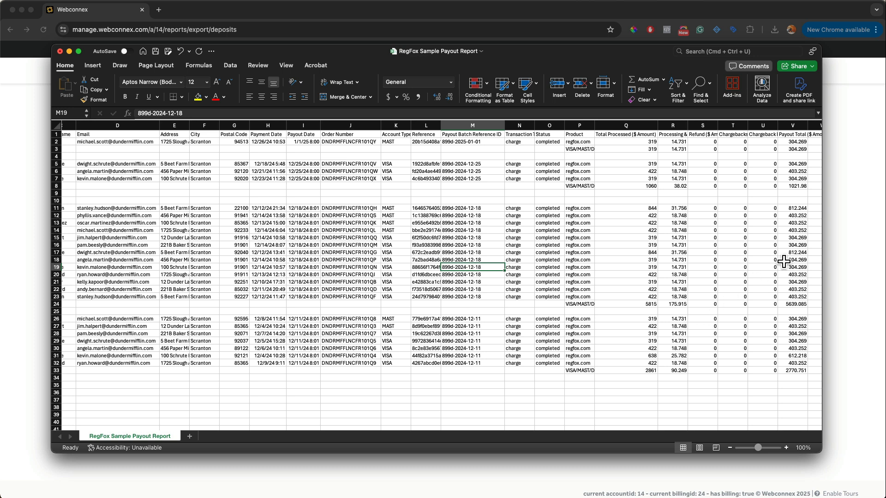
click(798, 187)
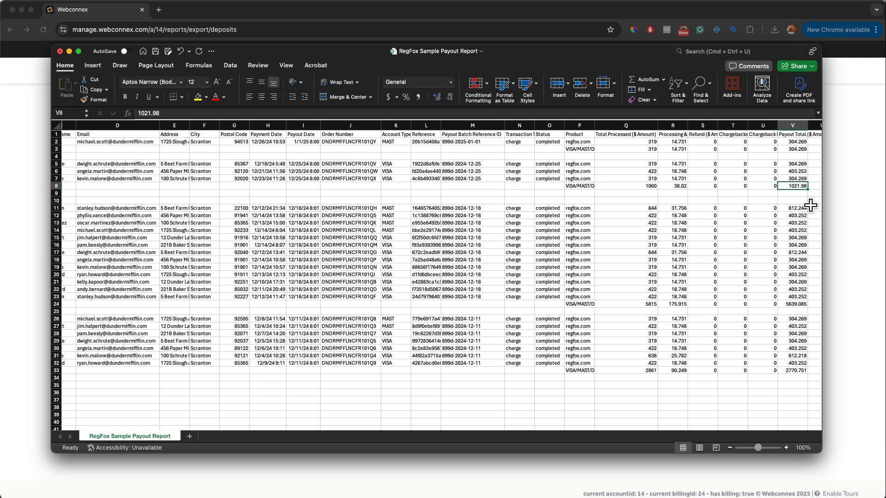
click(794, 305)
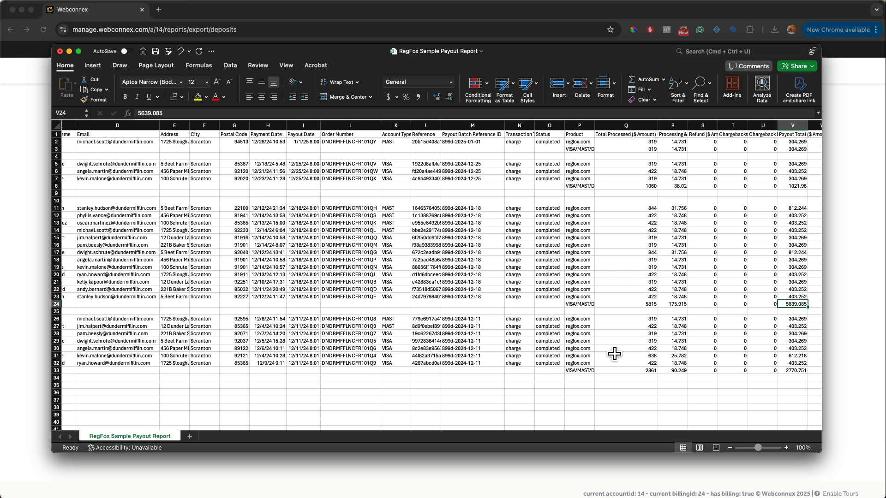
click(792, 371)
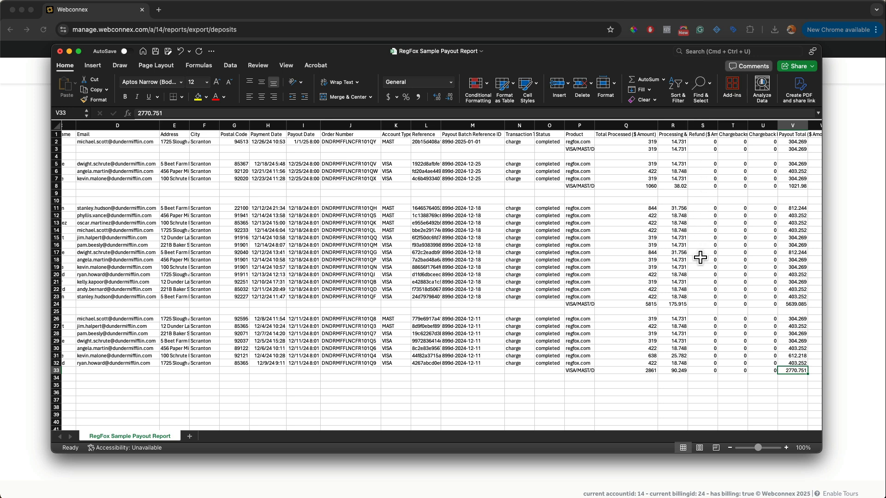
click(60, 53)
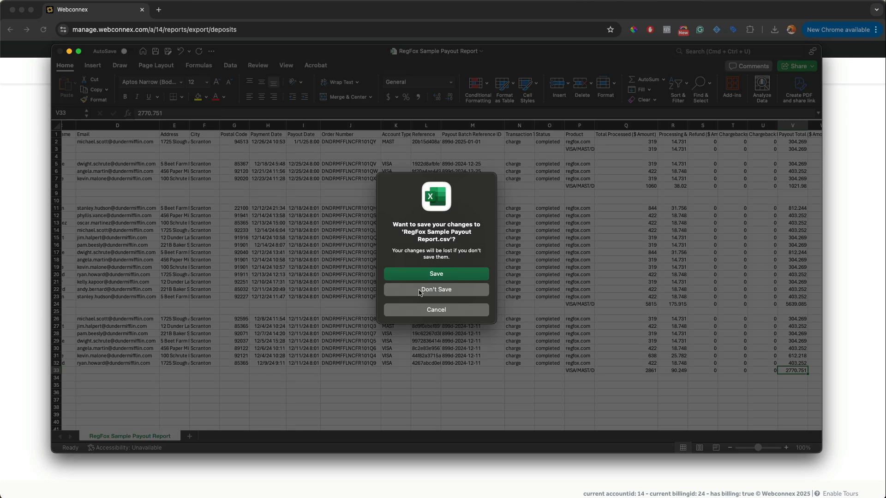
click(420, 290)
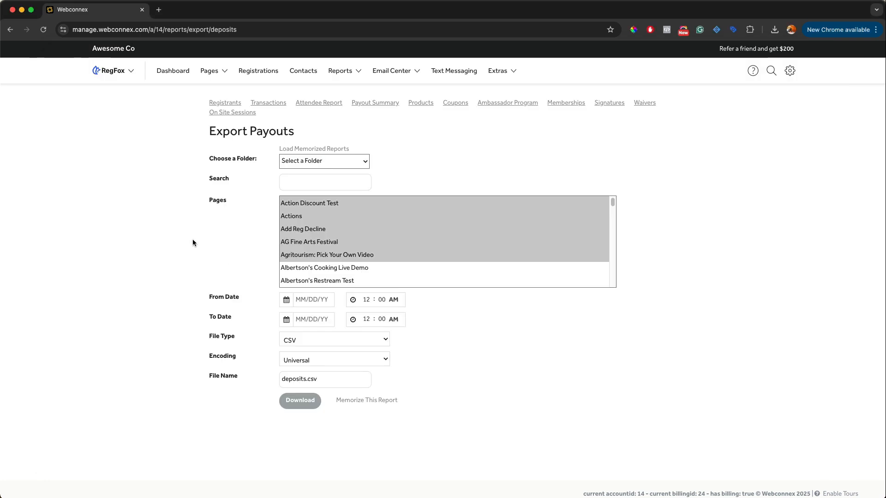